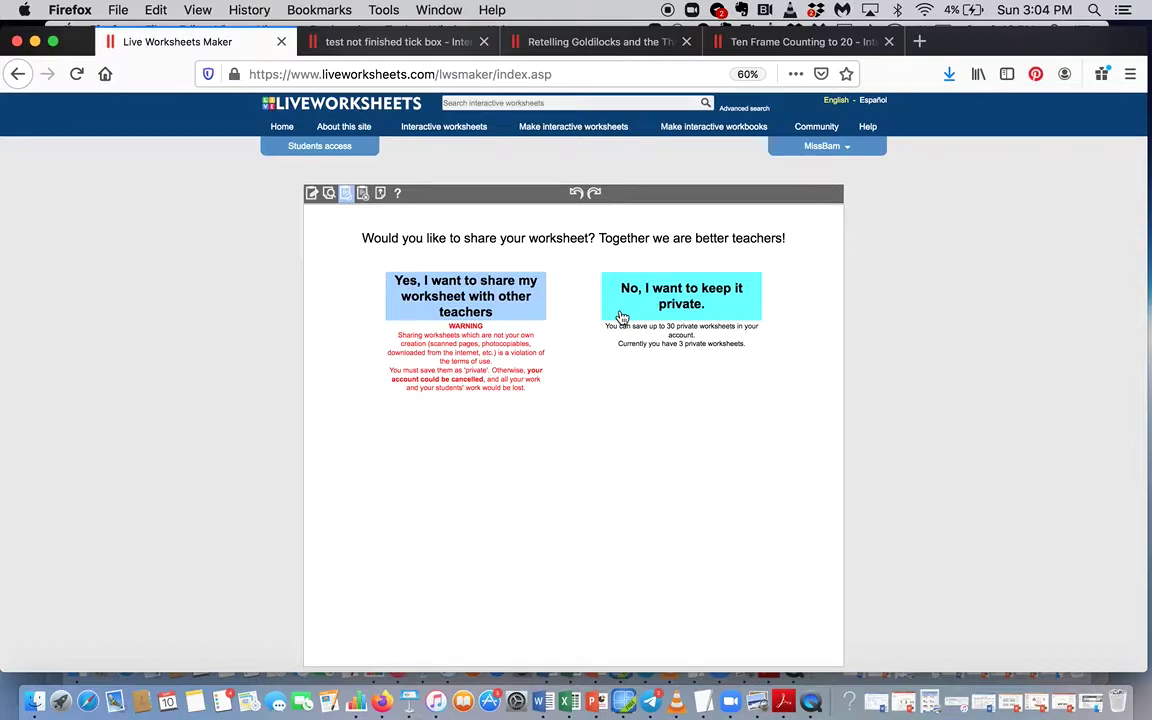
Keep the worksheet private and save it with the title "Addition to 5"
{"action": "left_click", "coordinate": [624, 316]}
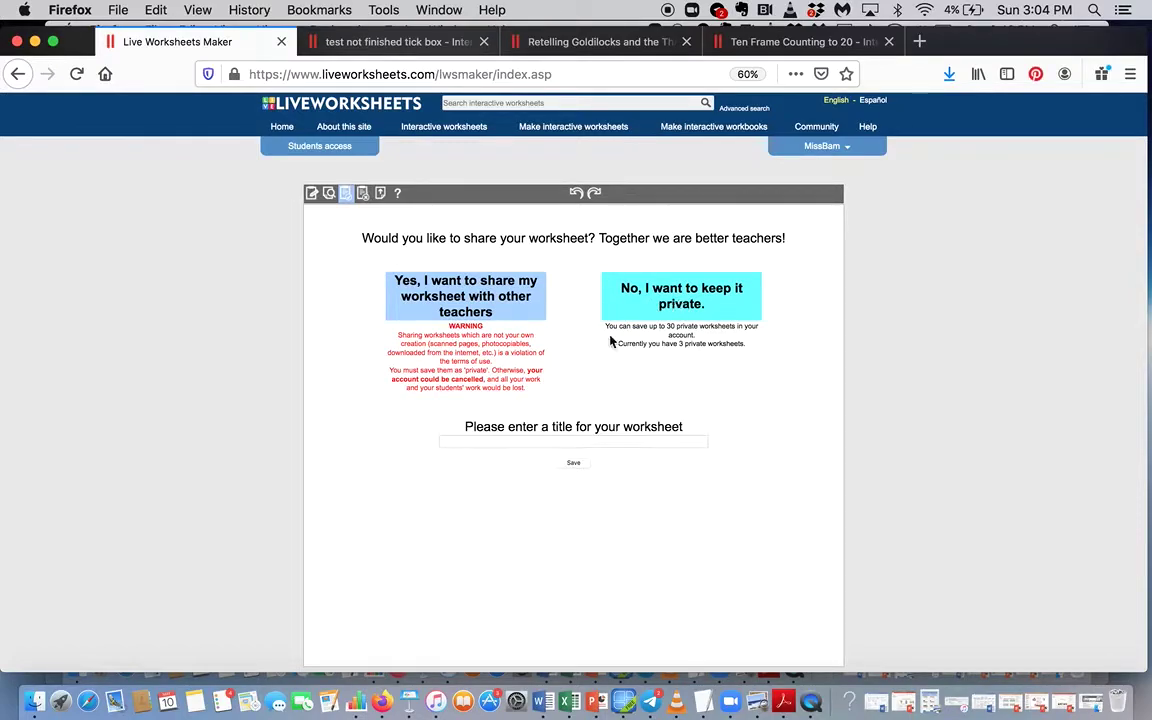
{"action": "left_click", "coordinate": [555, 442]}
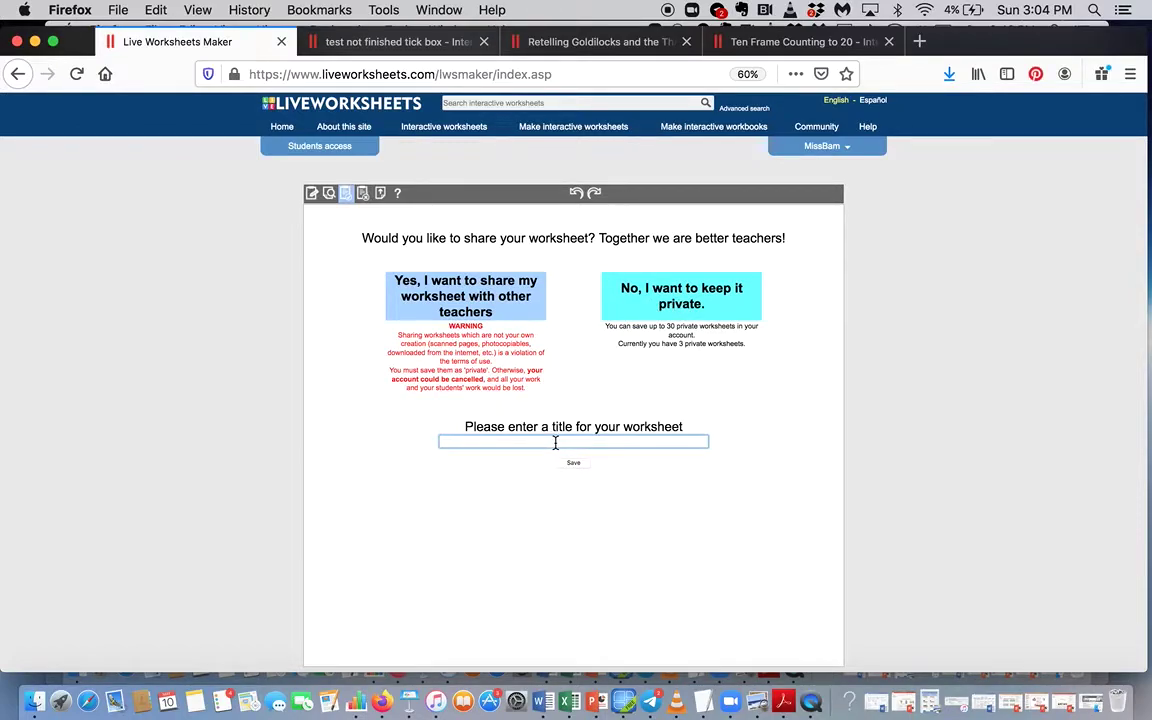
{"action": "type", "text": "Add"}
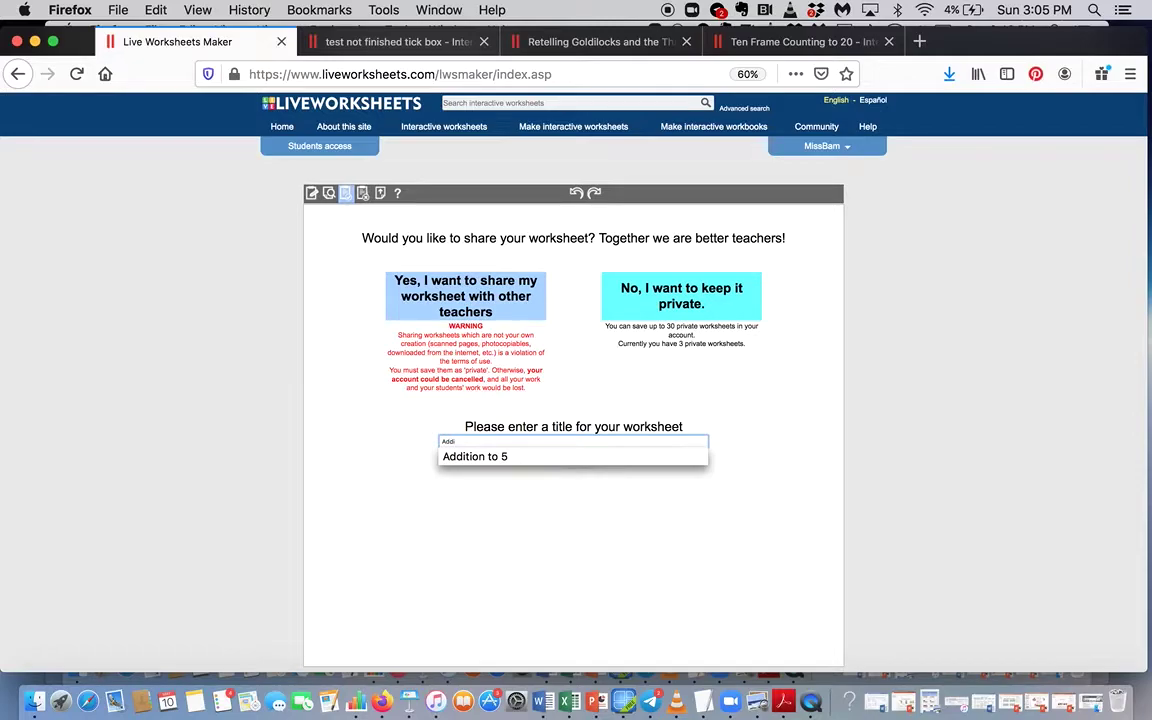
{"action": "left_click", "coordinate": [545, 458]}
{"action": "left_click", "coordinate": [579, 464]}
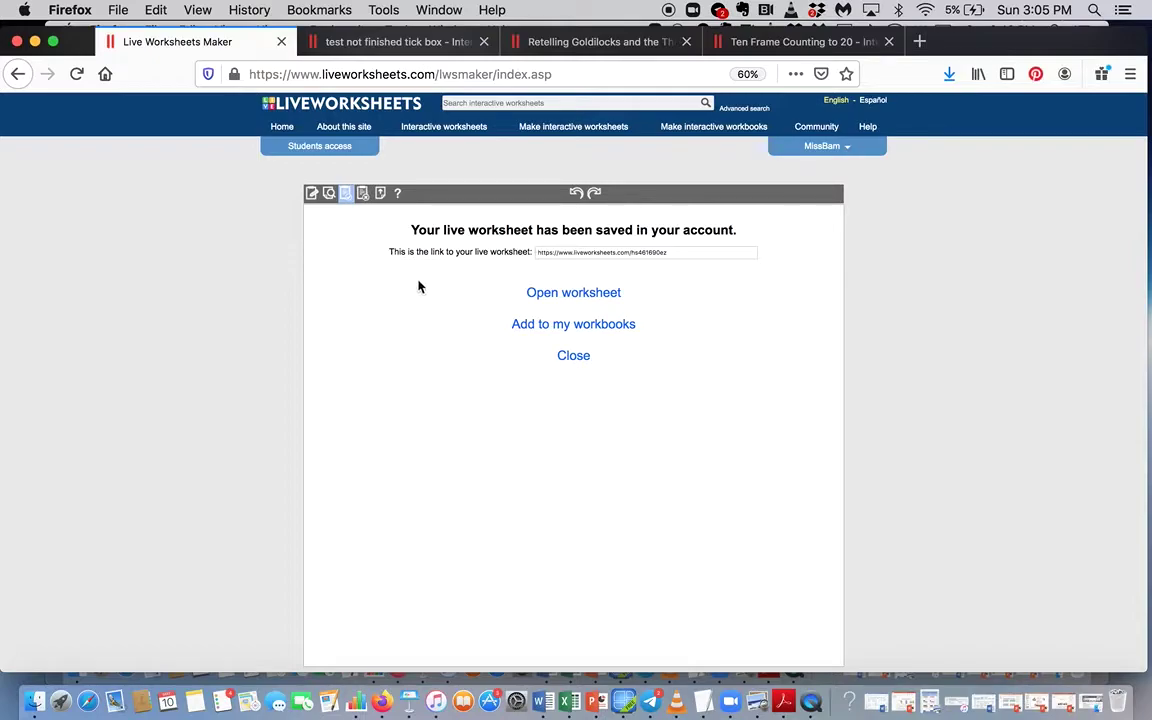
On the "test not finished tick box" worksheet, tick present and man-made for the skyscrapers, and past, man-made and natural for the tent
{"action": "left_click", "coordinate": [415, 47]}
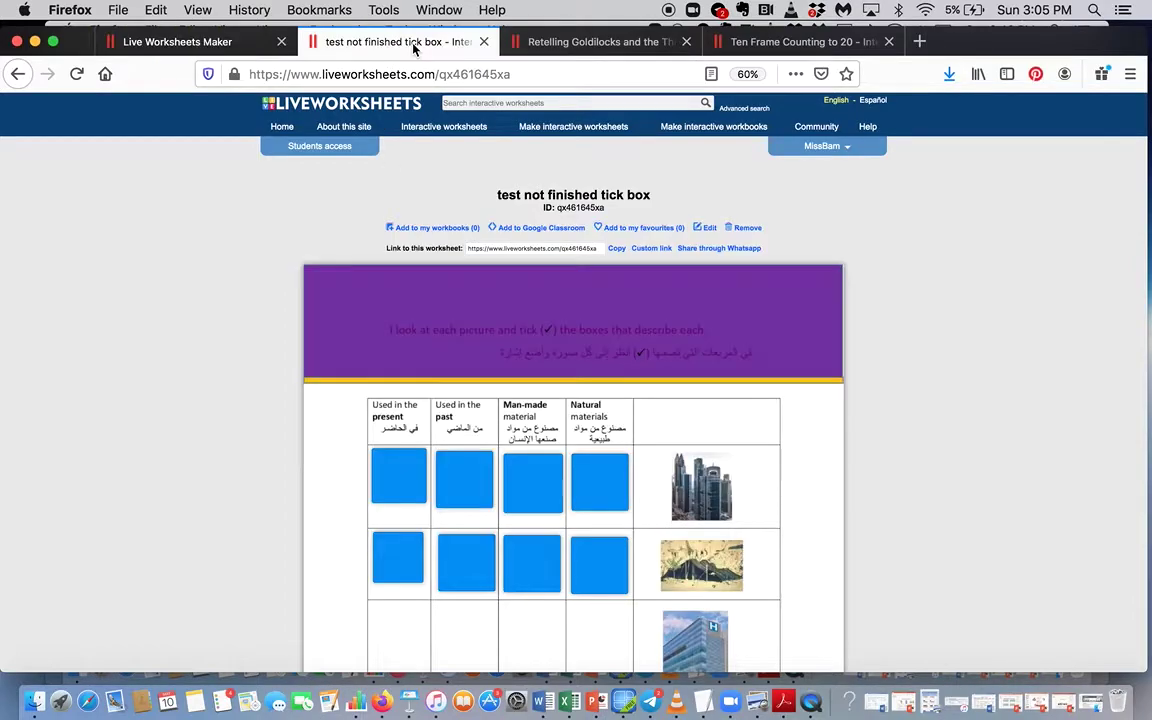
{"action": "scroll", "coordinate": [535, 309], "scroll_direction": "down", "scroll_amount": 3}
{"action": "scroll", "coordinate": [535, 309], "scroll_direction": "up", "scroll_amount": 1}
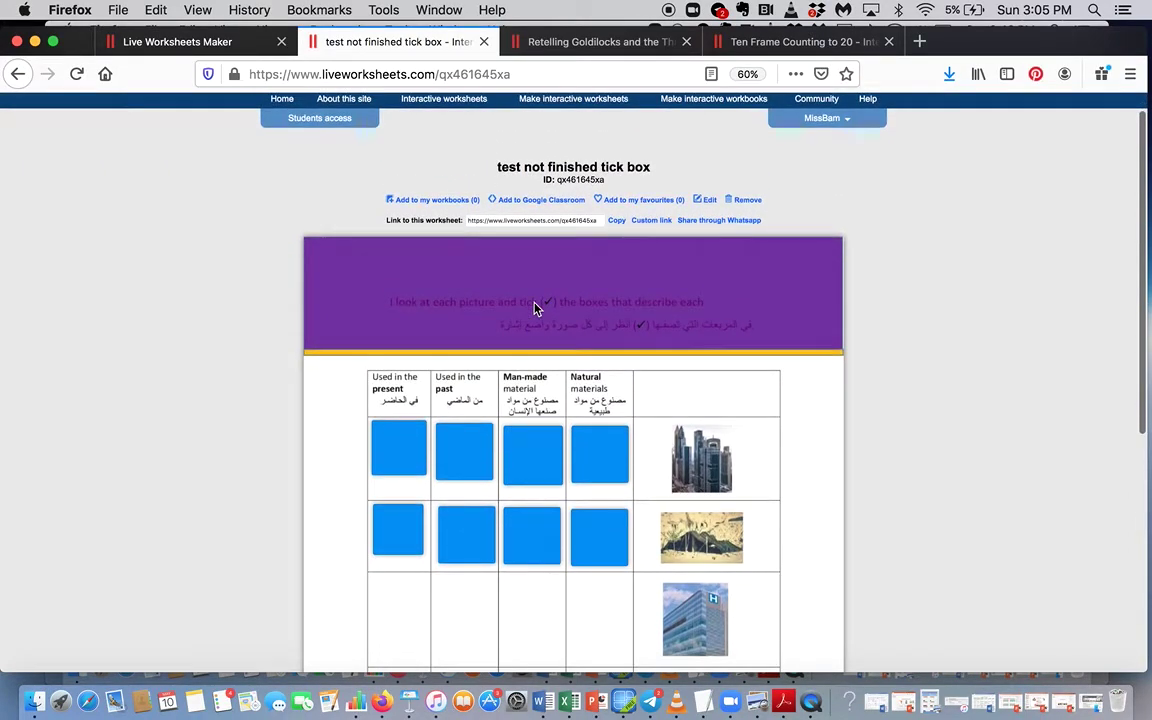
{"action": "left_click", "coordinate": [383, 444]}
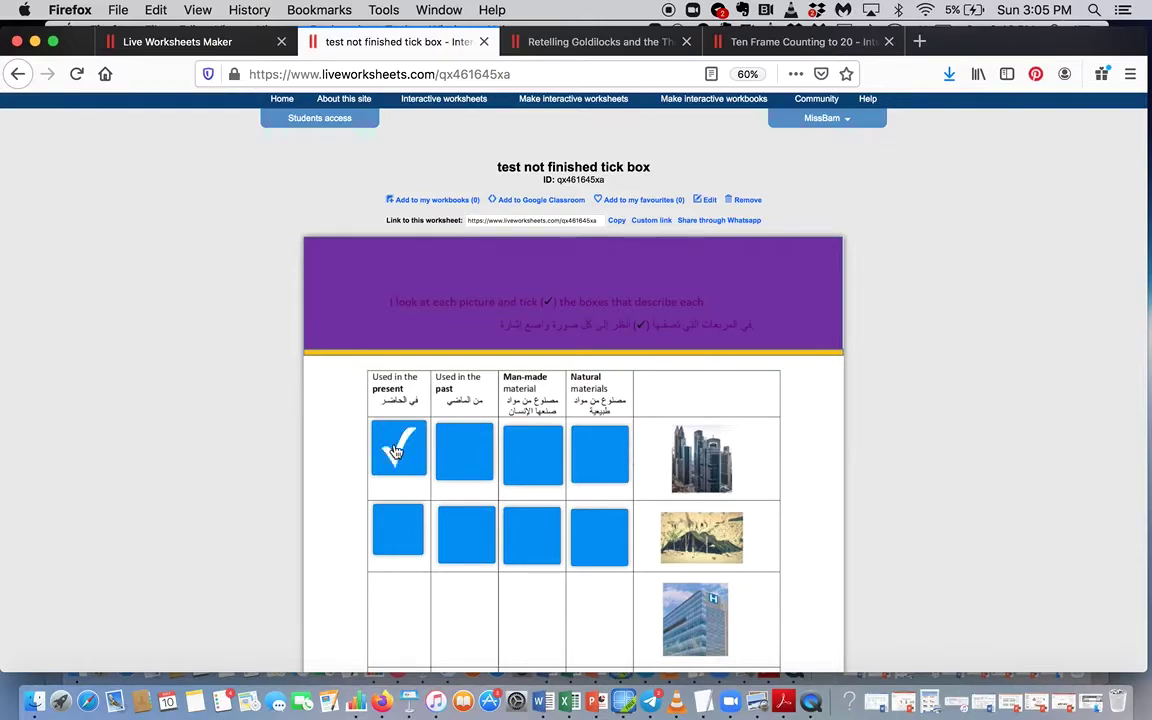
{"action": "left_click", "coordinate": [535, 456]}
{"action": "left_click", "coordinate": [466, 532]}
{"action": "left_click", "coordinate": [531, 536]}
{"action": "left_click", "coordinate": [598, 545]}
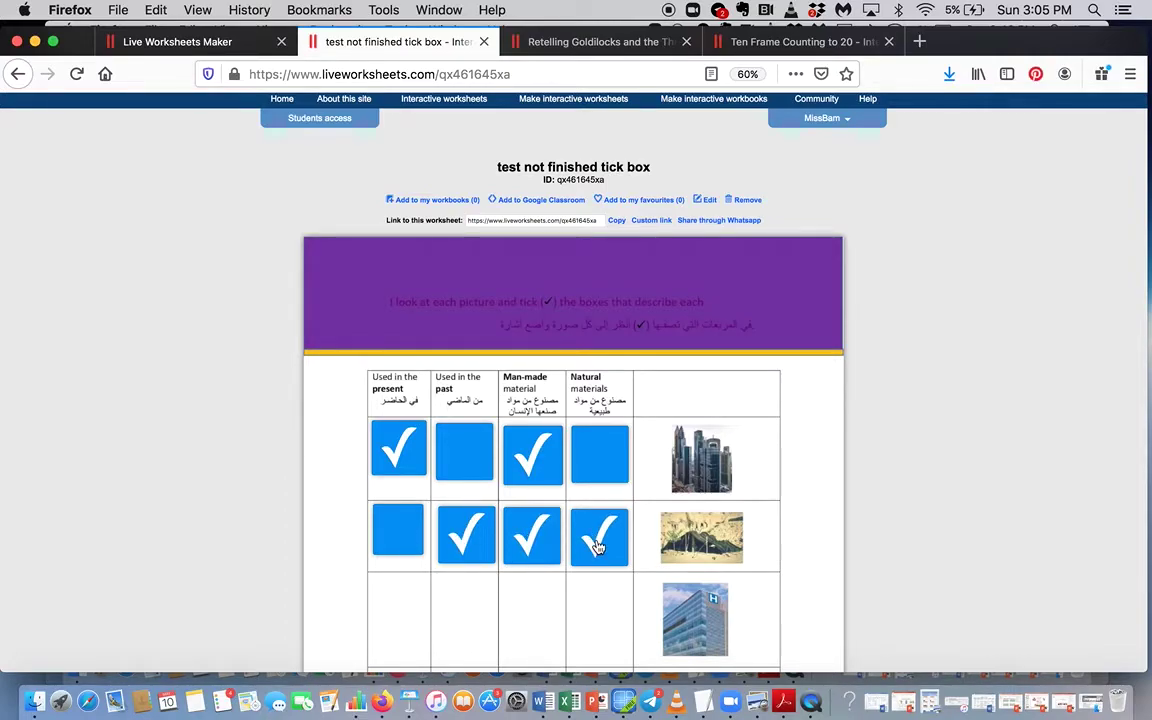
Finish the tick box worksheet, check the answers and view the marked result
{"action": "scroll", "coordinate": [598, 545], "scroll_direction": "down", "scroll_amount": 5}
{"action": "left_click", "coordinate": [589, 602]}
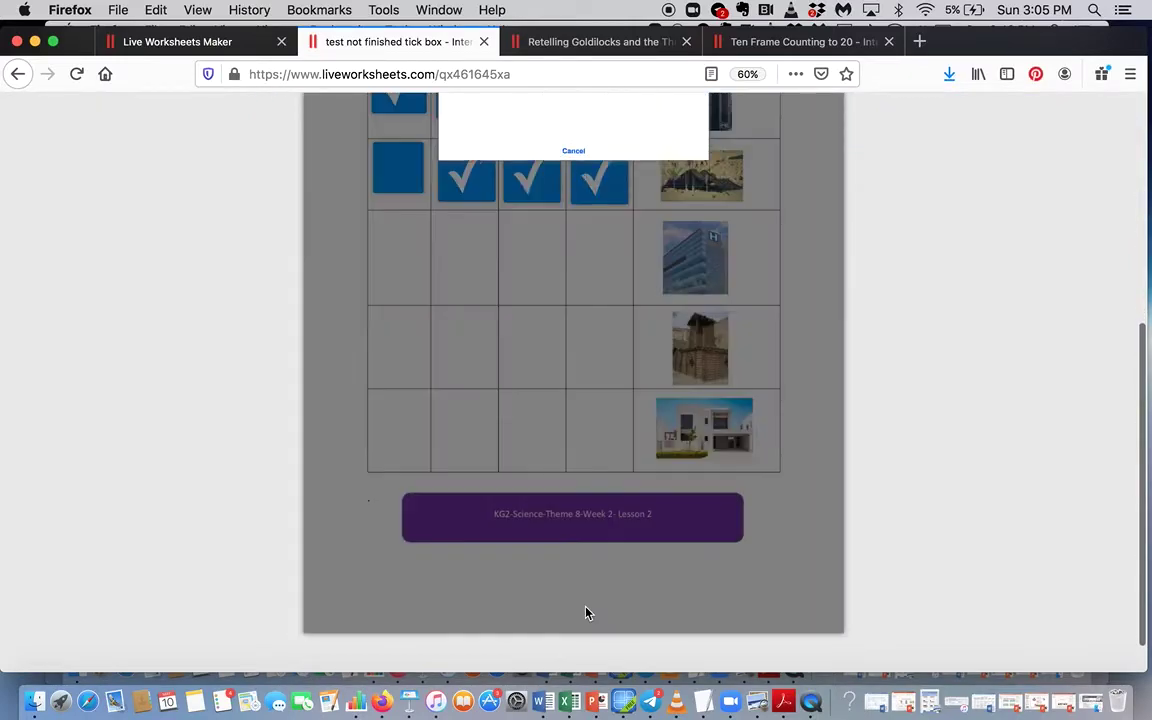
{"action": "left_click", "coordinate": [504, 399]}
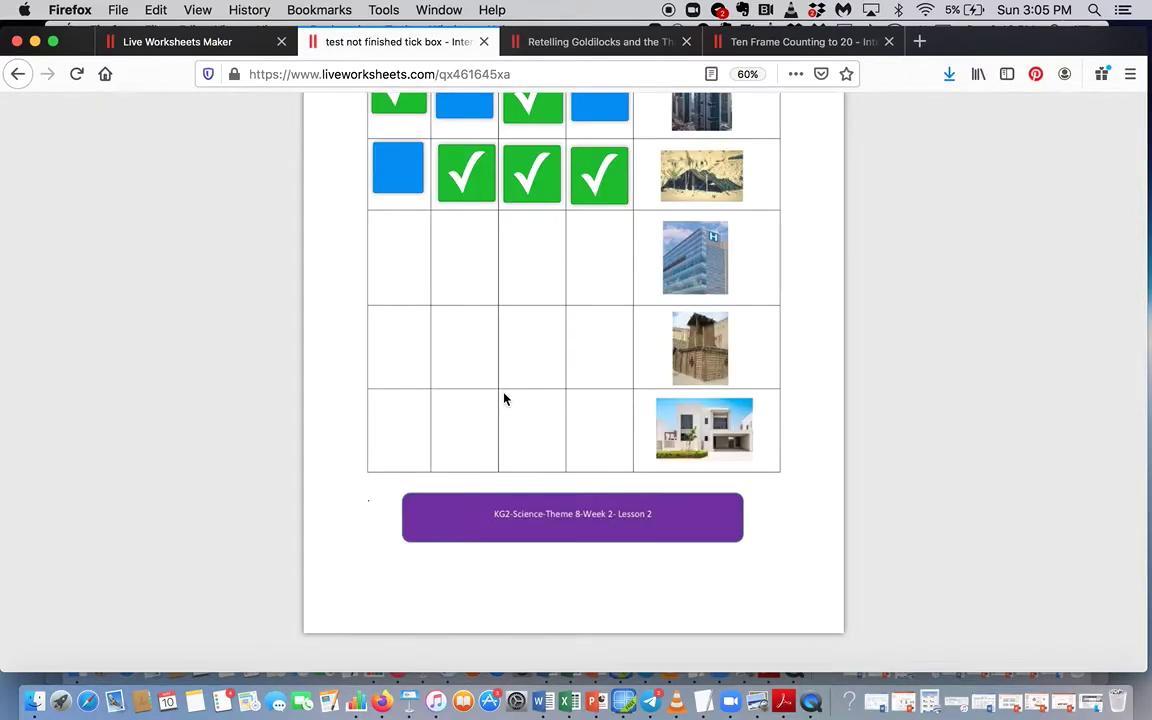
{"action": "scroll", "coordinate": [504, 399], "scroll_direction": "up", "scroll_amount": 3}
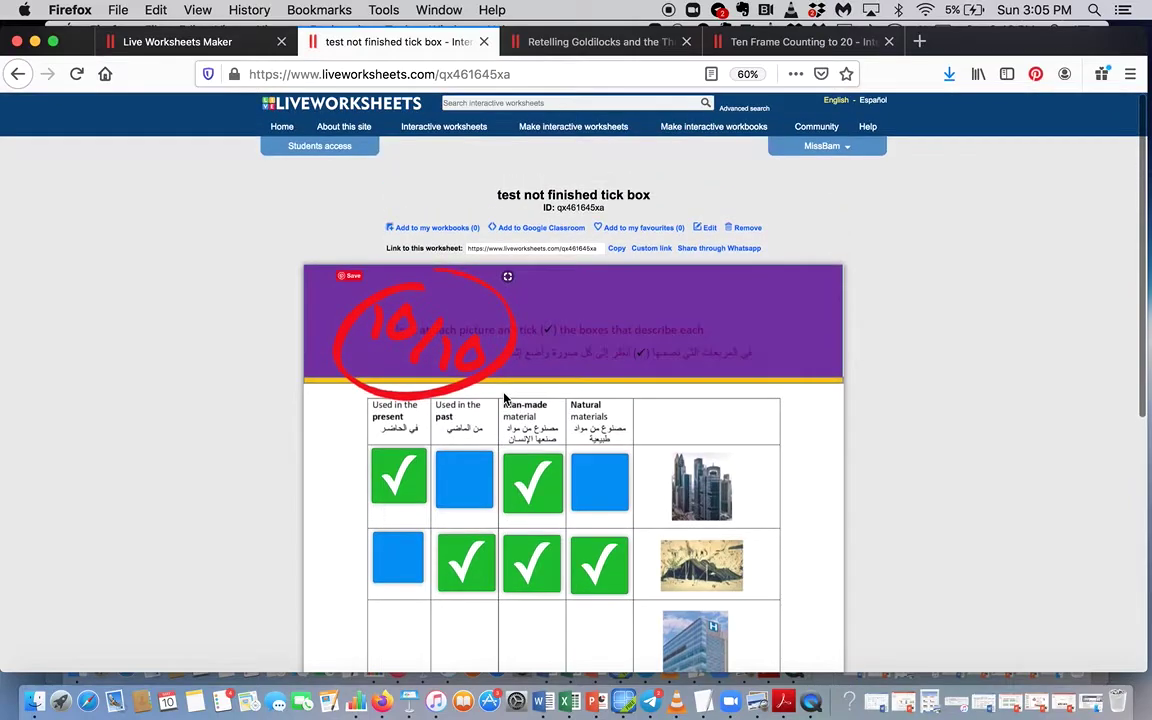
Open the "Retelling Goldilocks and the Three Bears" worksheet for editing and preview it
{"action": "left_click", "coordinate": [526, 39]}
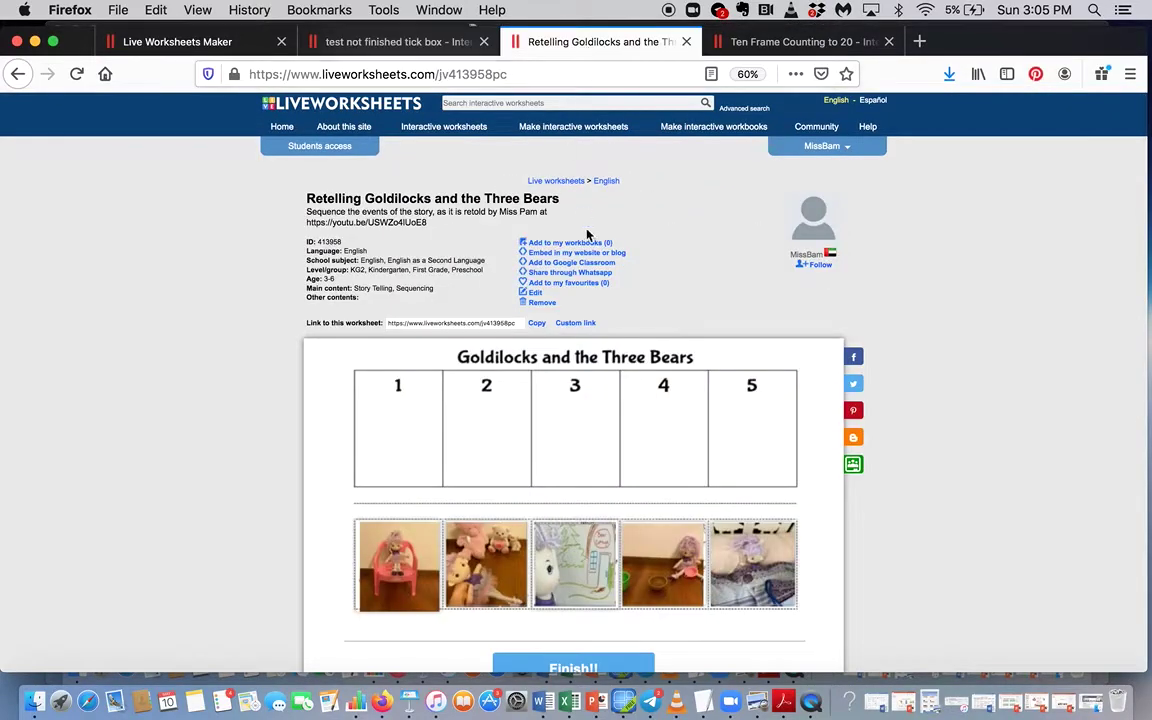
{"action": "scroll", "coordinate": [606, 277], "scroll_direction": "down", "scroll_amount": 3}
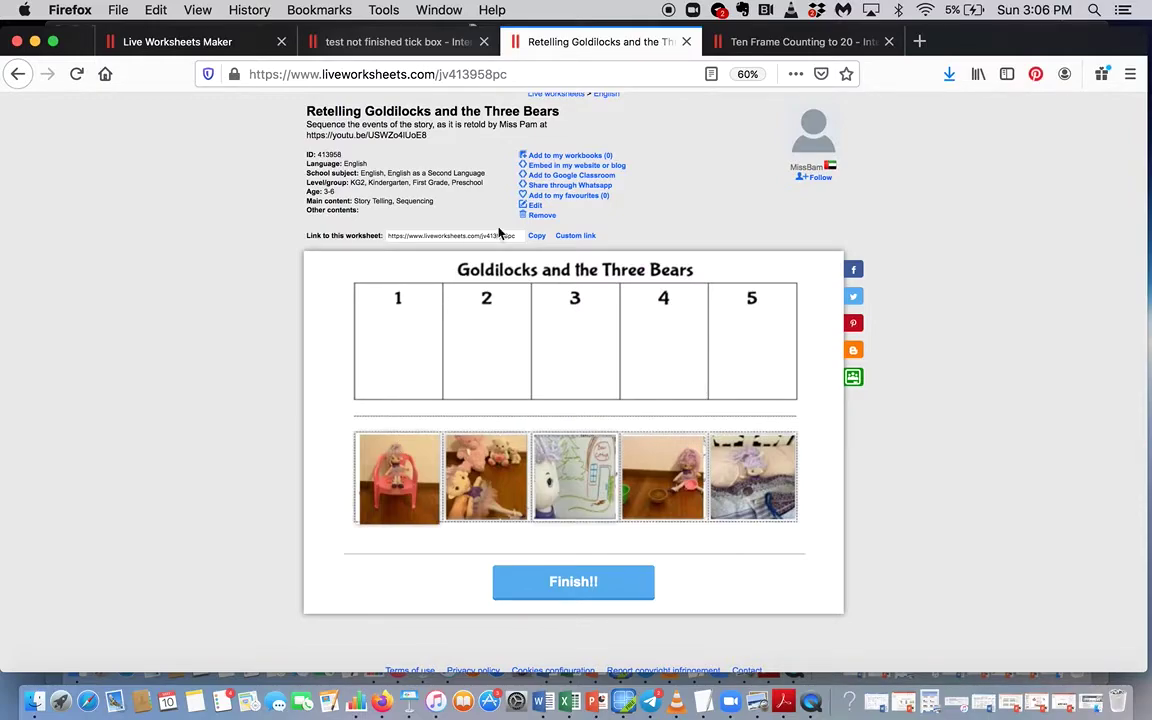
{"action": "left_click", "coordinate": [536, 206]}
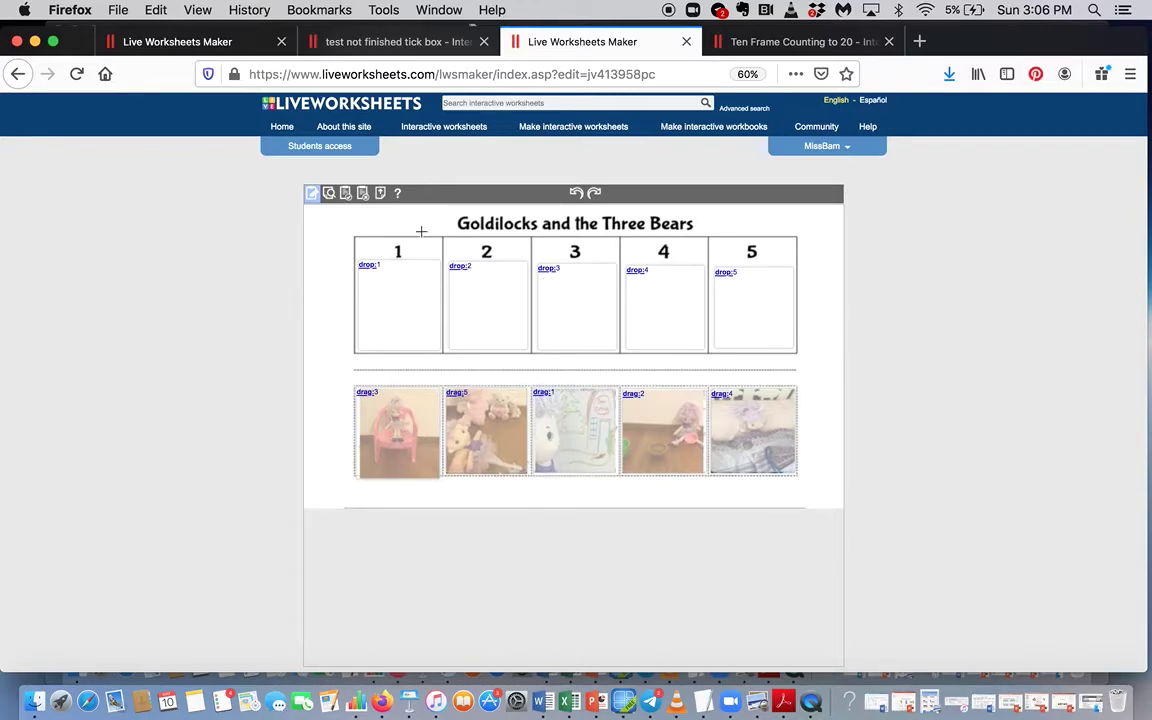
{"action": "left_click", "coordinate": [330, 193]}
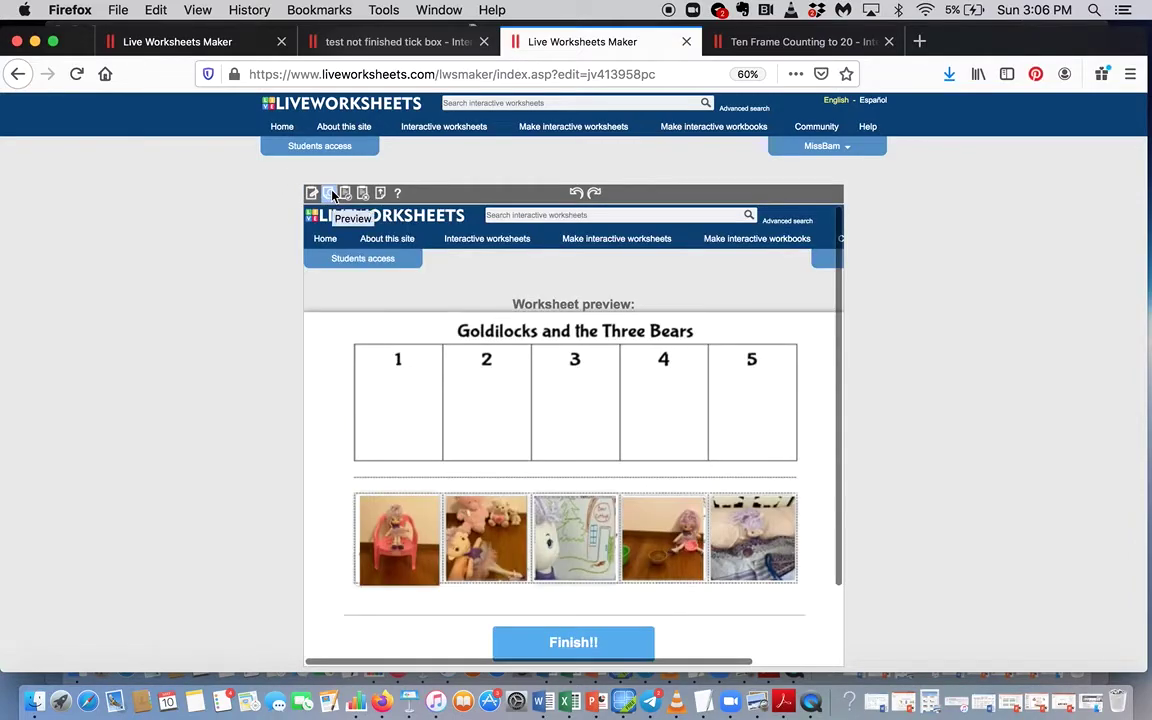
Place the house drawing, bowls, pink chair, bed and bears pictures in boxes 1 to 5 in that order, and check the answers
{"action": "scroll", "coordinate": [550, 490], "scroll_direction": "down", "scroll_amount": 1}
{"action": "mouse_move", "coordinate": [587, 513]}
{"action": "left_mouse_down"}
{"action": "mouse_move", "coordinate": [404, 404]}
{"action": "mouse_move", "coordinate": [397, 378]}
{"action": "left_mouse_up"}
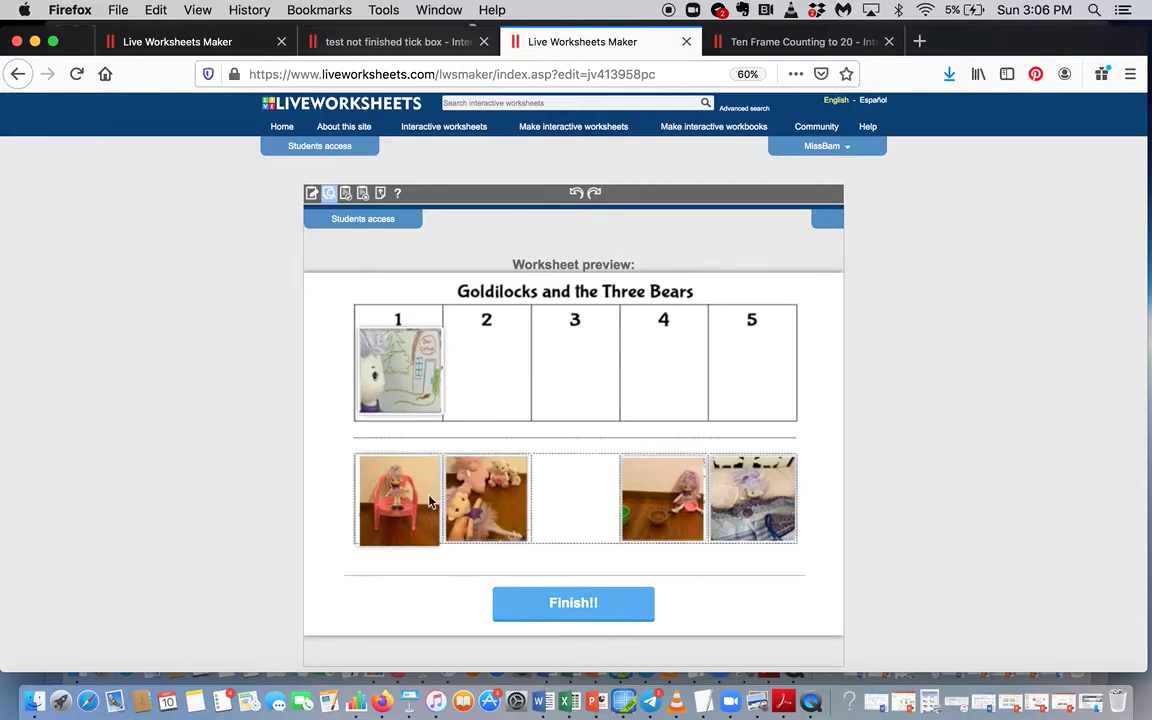
{"action": "left_click_drag", "start_coordinate": [621, 462], "coordinate": [494, 372]}
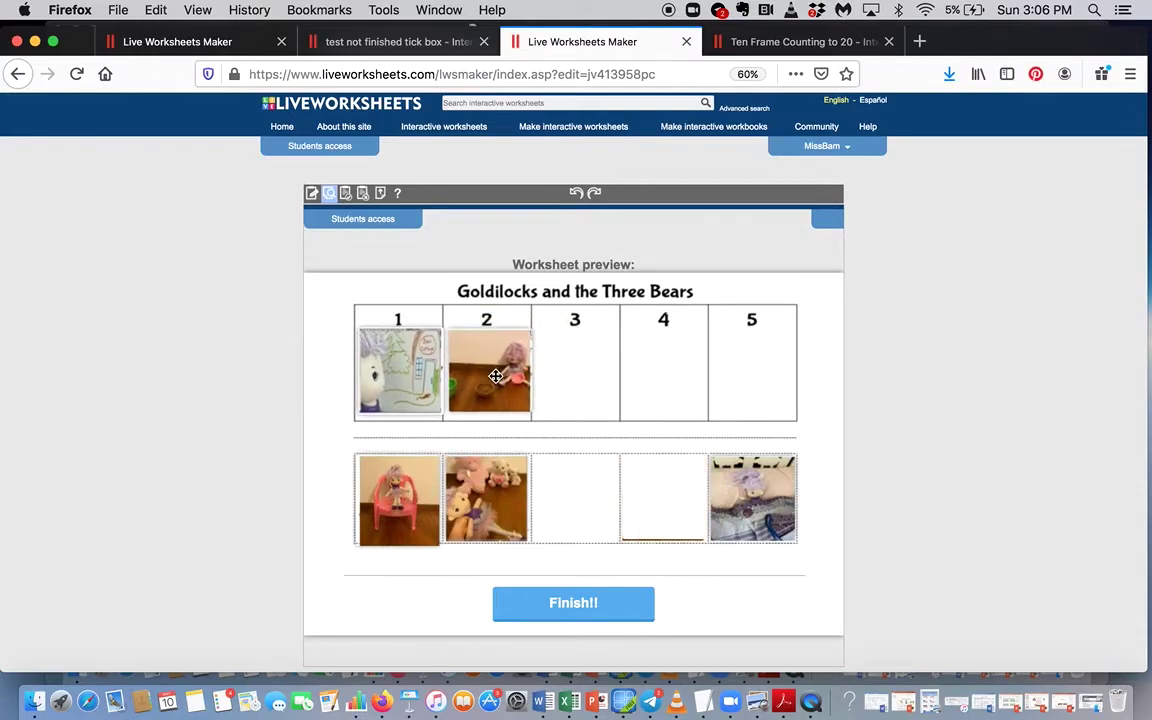
{"action": "left_click_drag", "start_coordinate": [398, 498], "coordinate": [600, 362]}
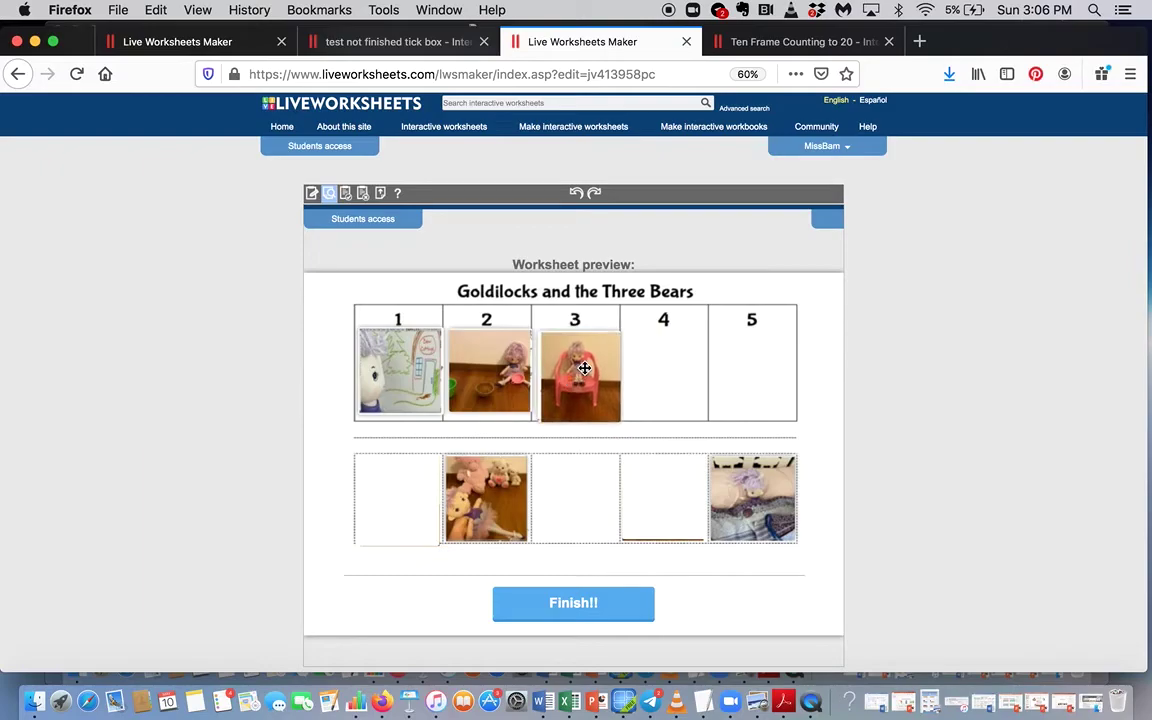
{"action": "left_click_drag", "start_coordinate": [756, 503], "coordinate": [672, 383]}
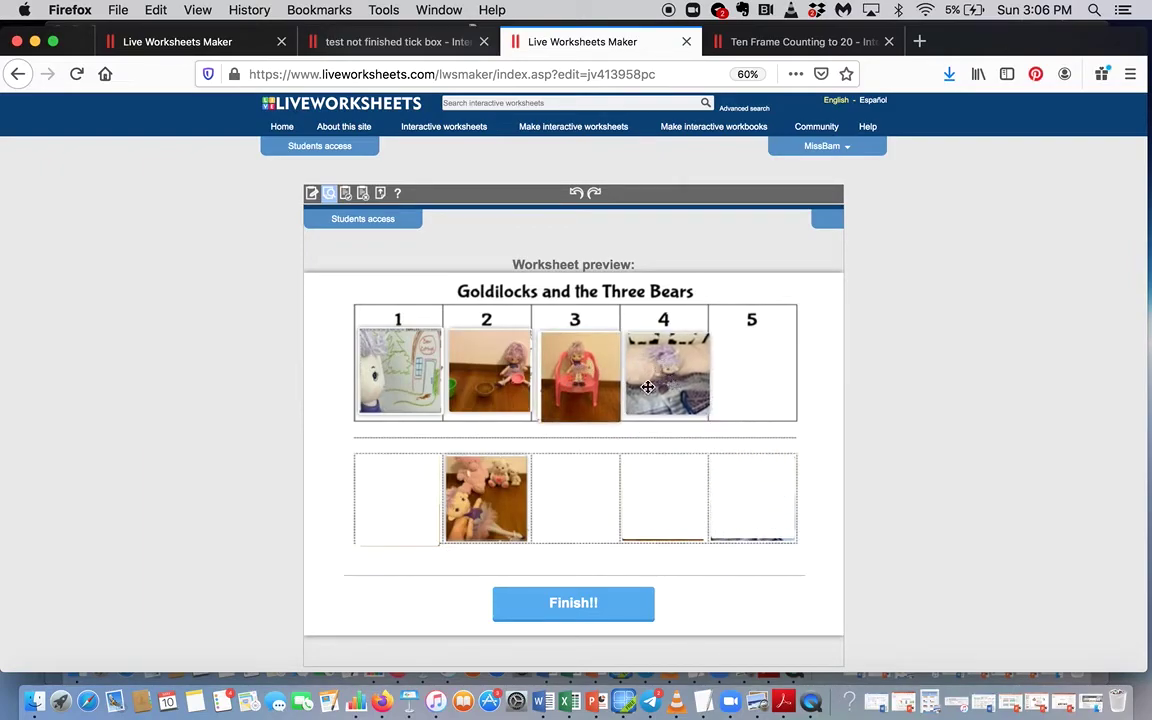
{"action": "left_click_drag", "start_coordinate": [470, 480], "coordinate": [742, 376]}
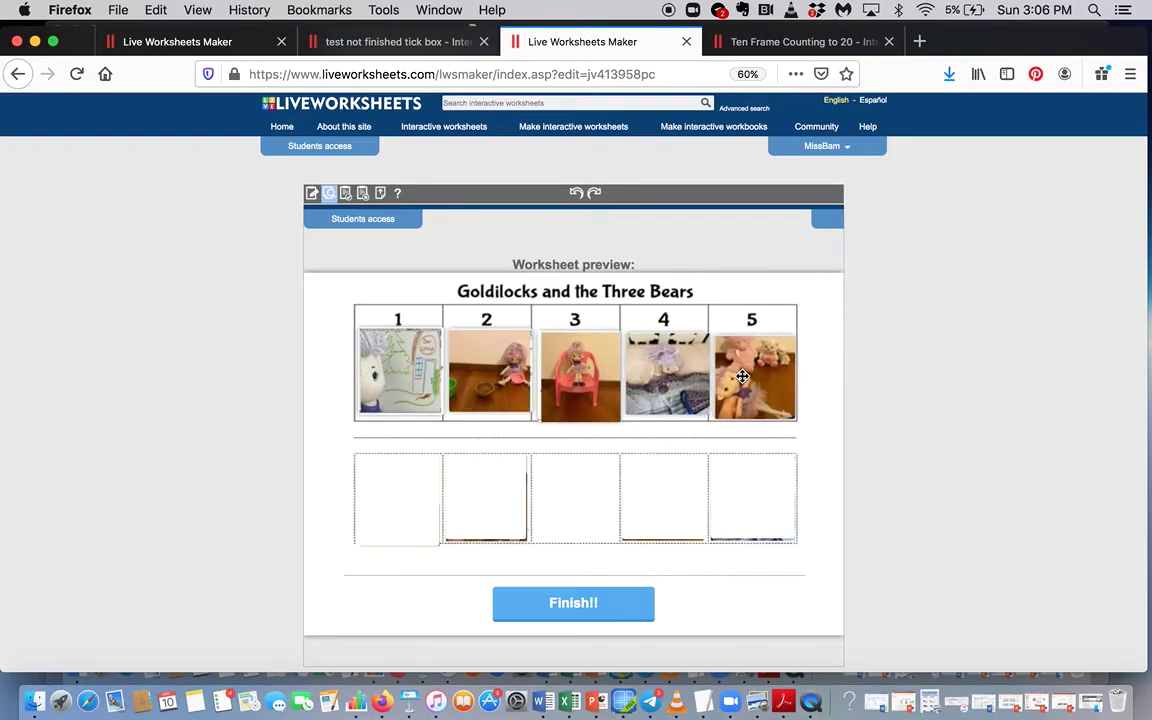
{"action": "left_click", "coordinate": [585, 614]}
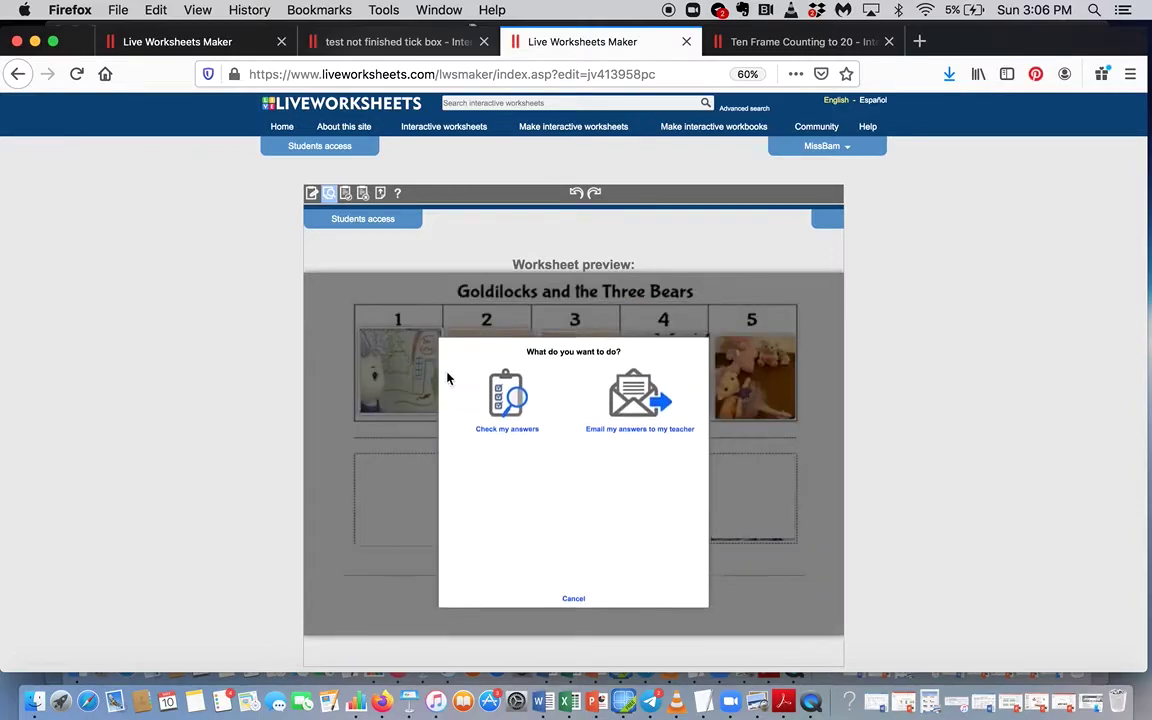
{"action": "left_click", "coordinate": [507, 400]}
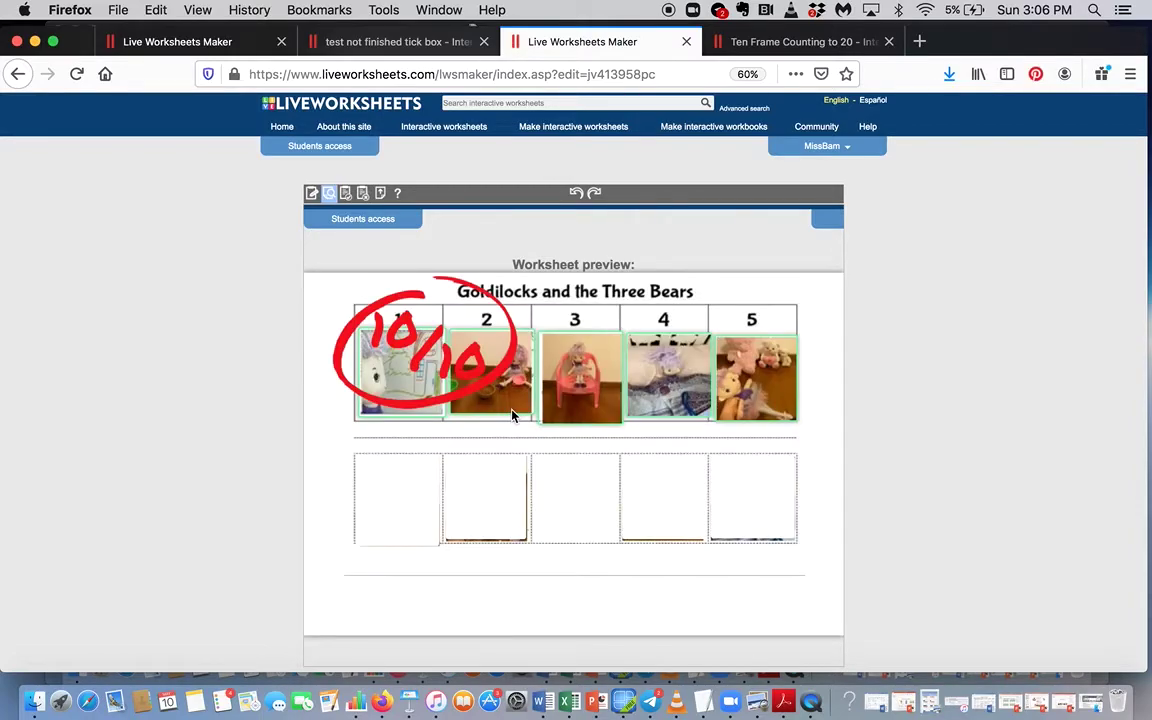
Open the "Ten Frame Counting to 20" worksheet for editing and preview it
{"action": "left_click", "coordinate": [790, 41]}
{"action": "scroll", "coordinate": [726, 427], "scroll_direction": "down", "scroll_amount": 1}
{"action": "scroll", "coordinate": [726, 427], "scroll_direction": "down", "scroll_amount": 2}
{"action": "scroll", "coordinate": [725, 430], "scroll_direction": "up", "scroll_amount": 3}
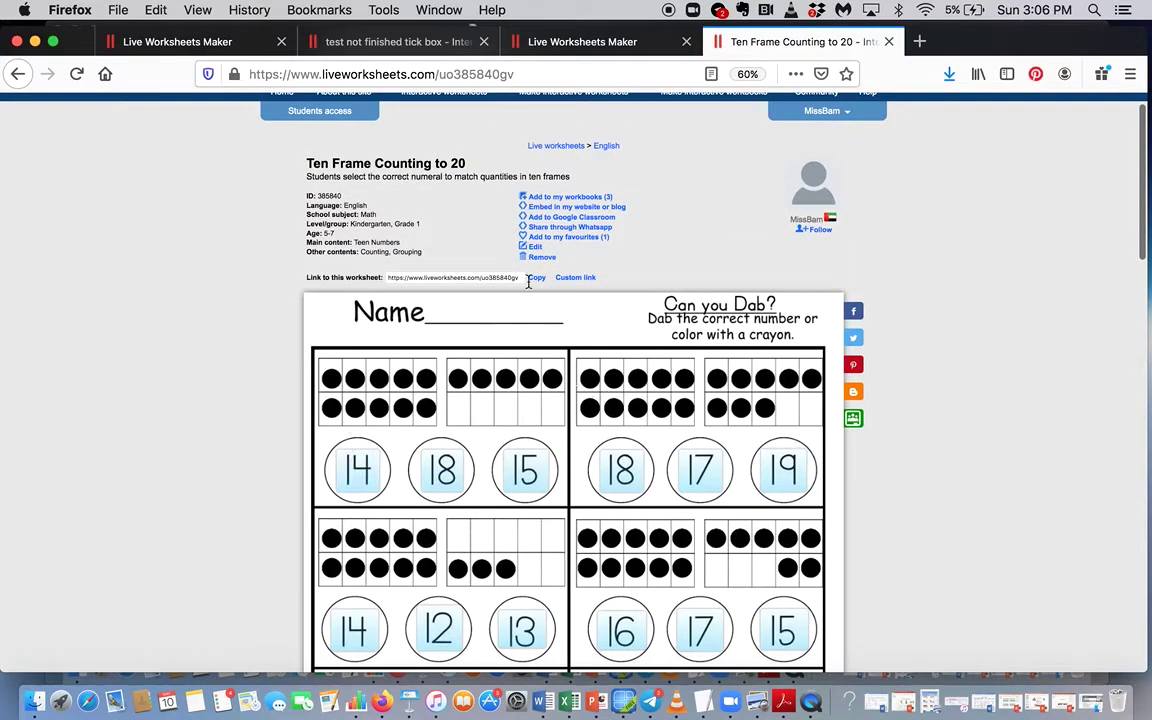
{"action": "left_click", "coordinate": [536, 248]}
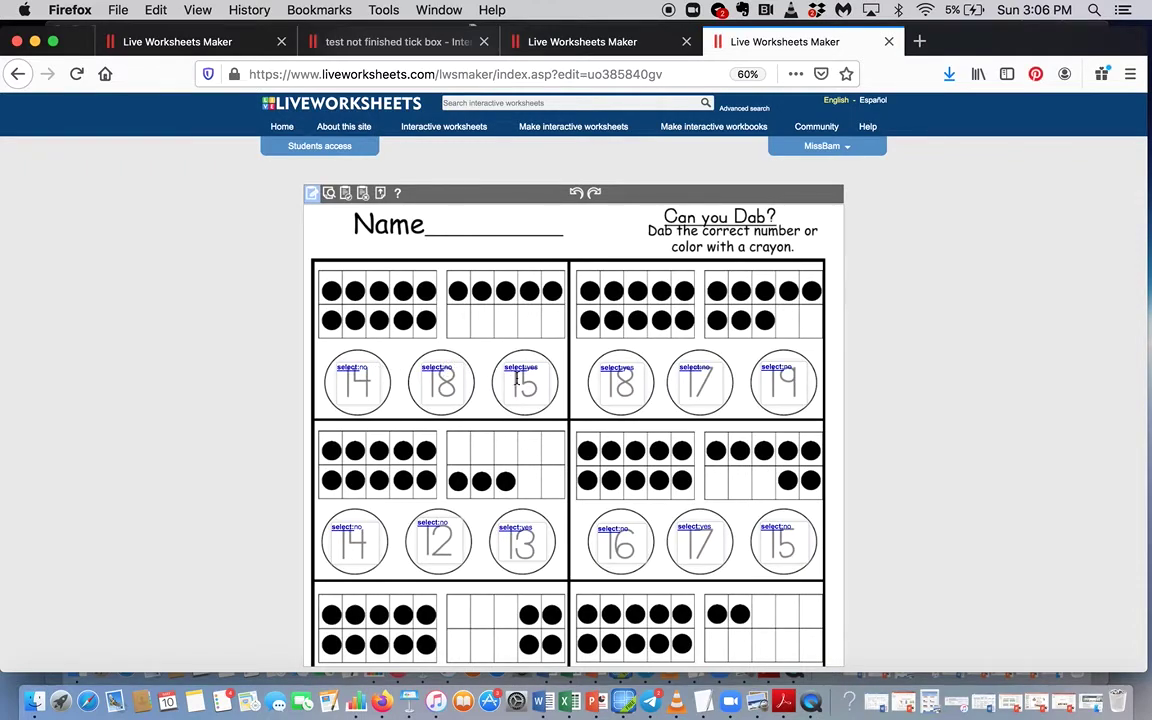
{"action": "left_click", "coordinate": [329, 192]}
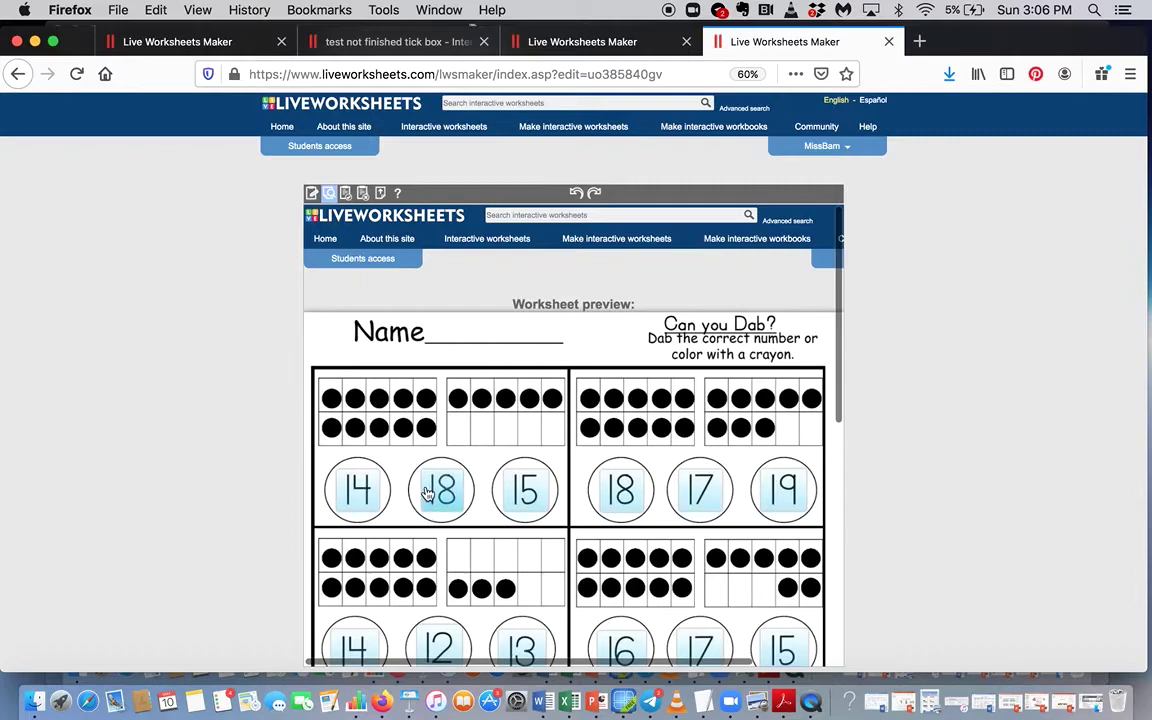
Select 15, 18, 13 and 17 as the answers for the first two rows of ten frames
{"action": "scroll", "coordinate": [442, 480], "scroll_direction": "down", "scroll_amount": 3}
{"action": "left_click", "coordinate": [620, 392]}
{"action": "scroll", "coordinate": [620, 398], "scroll_direction": "down", "scroll_amount": 5}
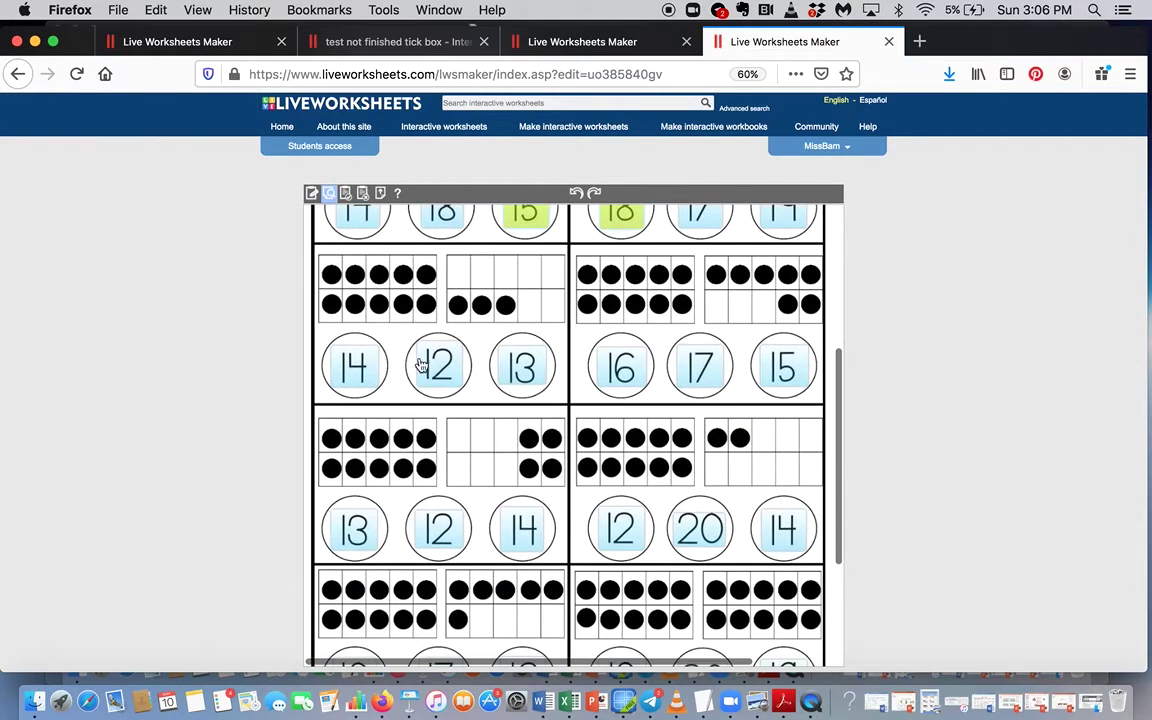
{"action": "left_click", "coordinate": [524, 368]}
{"action": "left_click", "coordinate": [700, 368]}
Select 14, 12, 16 and 19 as the answers for the last two rows of ten frames
{"action": "scroll", "coordinate": [708, 364], "scroll_direction": "down", "scroll_amount": 5}
{"action": "left_click", "coordinate": [516, 334]}
{"action": "left_click", "coordinate": [614, 340]}
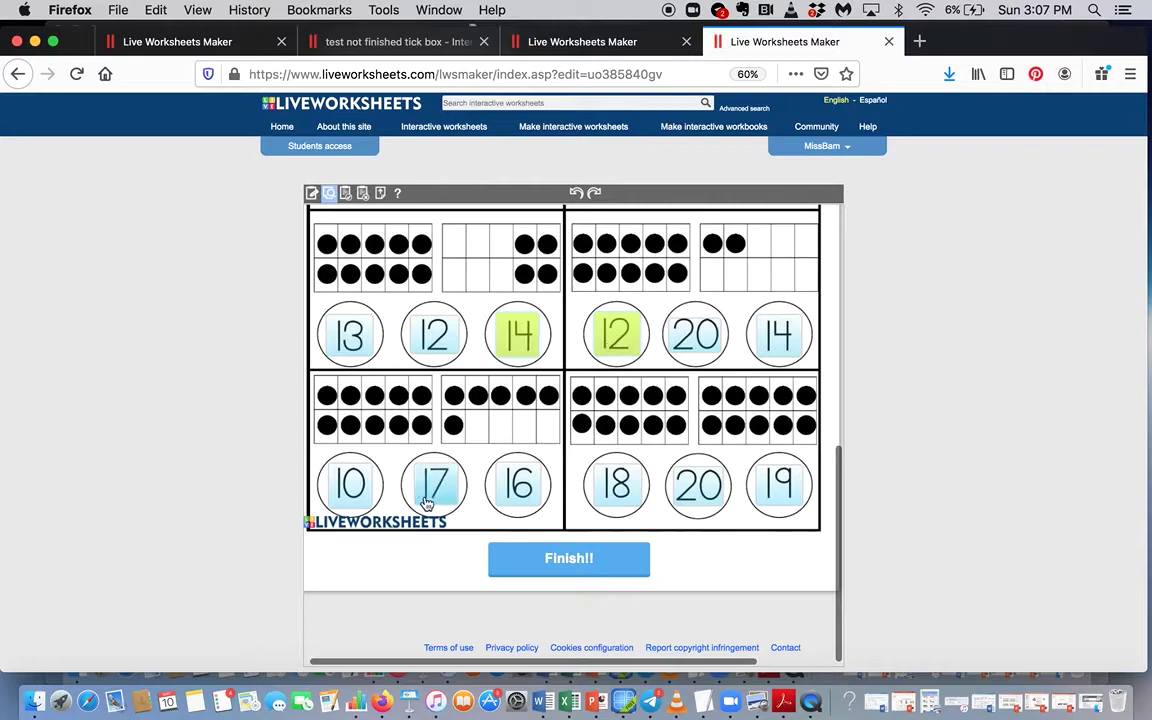
{"action": "left_click", "coordinate": [517, 484]}
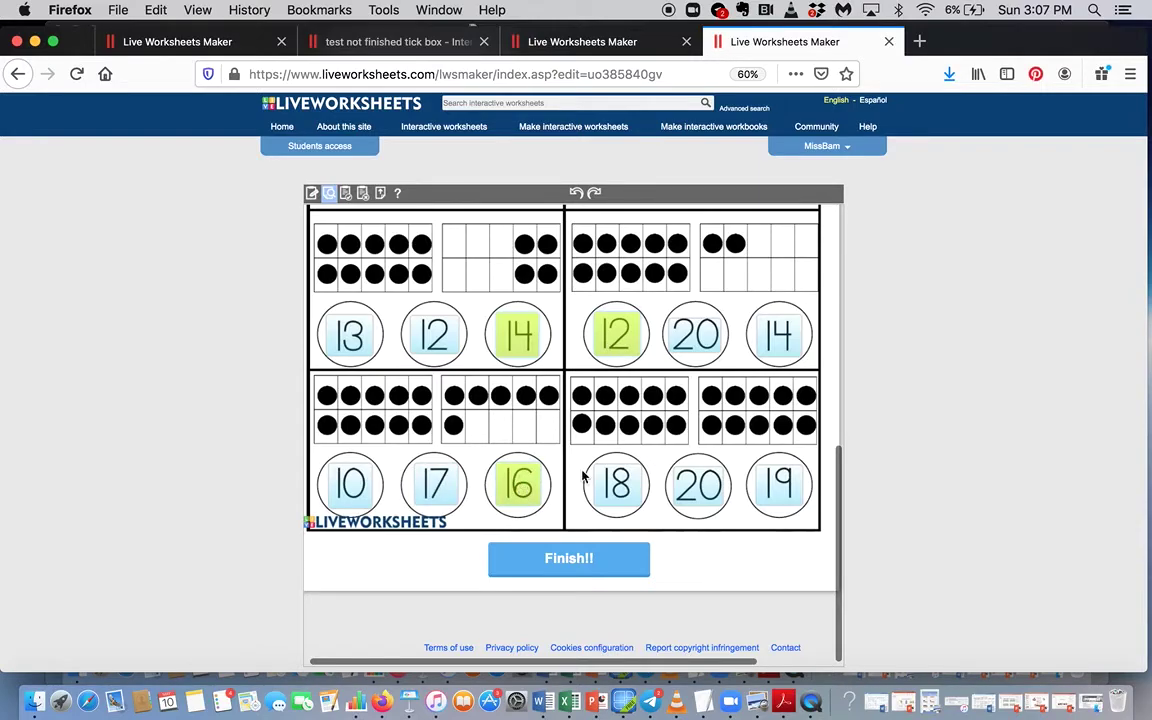
{"action": "left_click", "coordinate": [779, 484]}
Finish the ten frame worksheet, check the answers and review which ones are marked right or wrong
{"action": "left_click", "coordinate": [562, 560]}
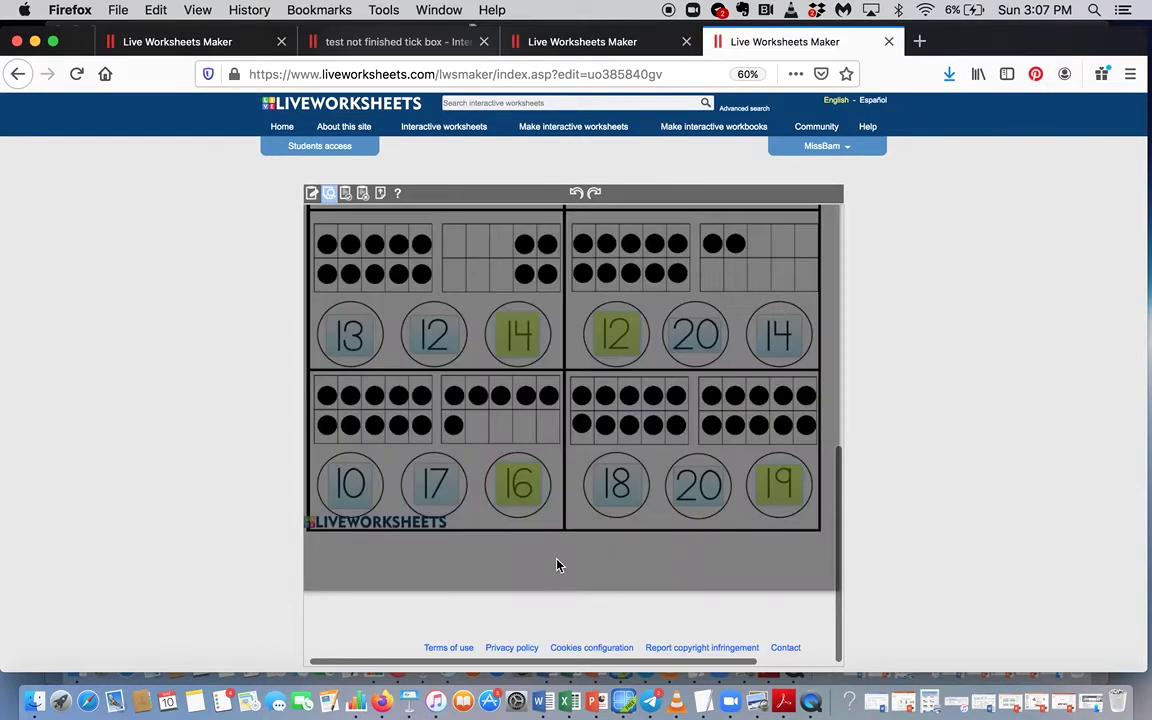
{"action": "left_click", "coordinate": [503, 355]}
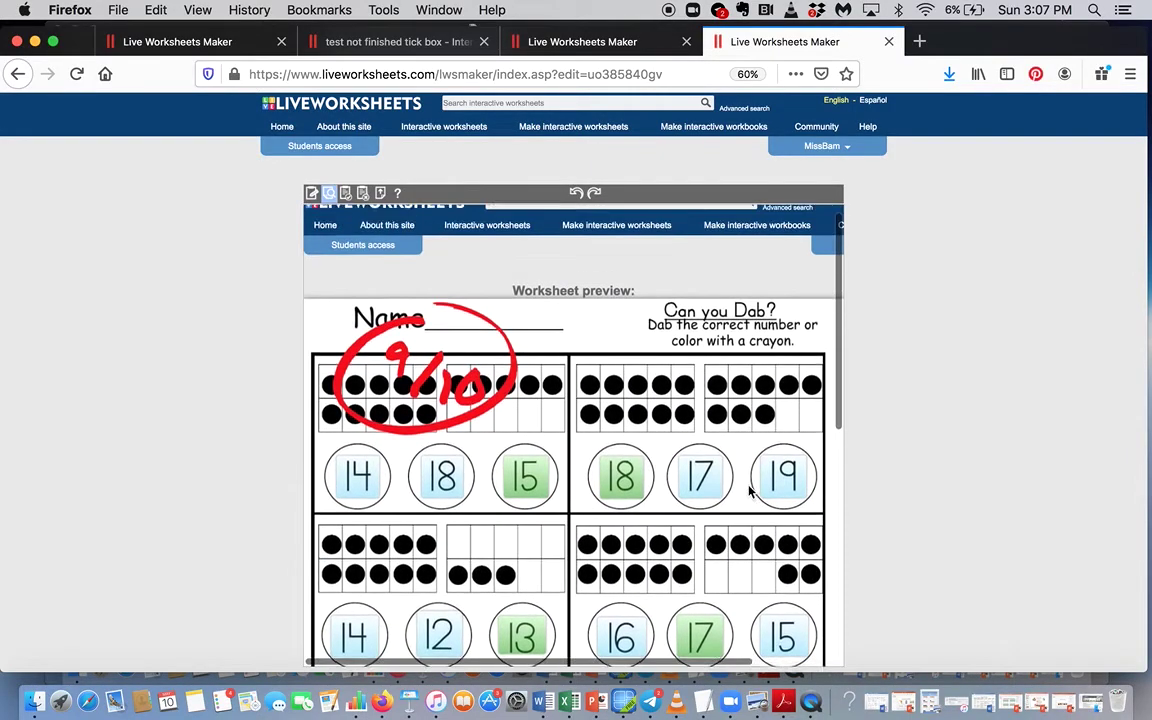
{"action": "scroll", "coordinate": [465, 404], "scroll_direction": "down", "scroll_amount": 5}
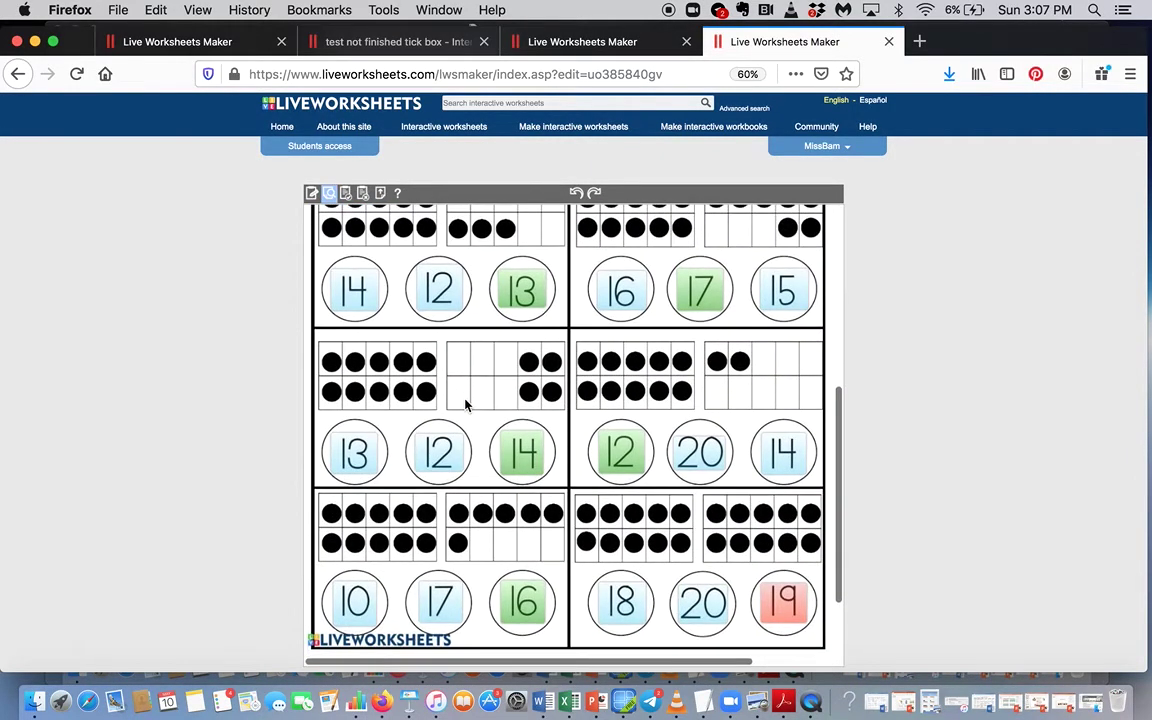
{"action": "scroll", "coordinate": [465, 404], "scroll_direction": "up", "scroll_amount": 5}
{"action": "scroll", "coordinate": [548, 265], "scroll_direction": "up", "scroll_amount": 3}
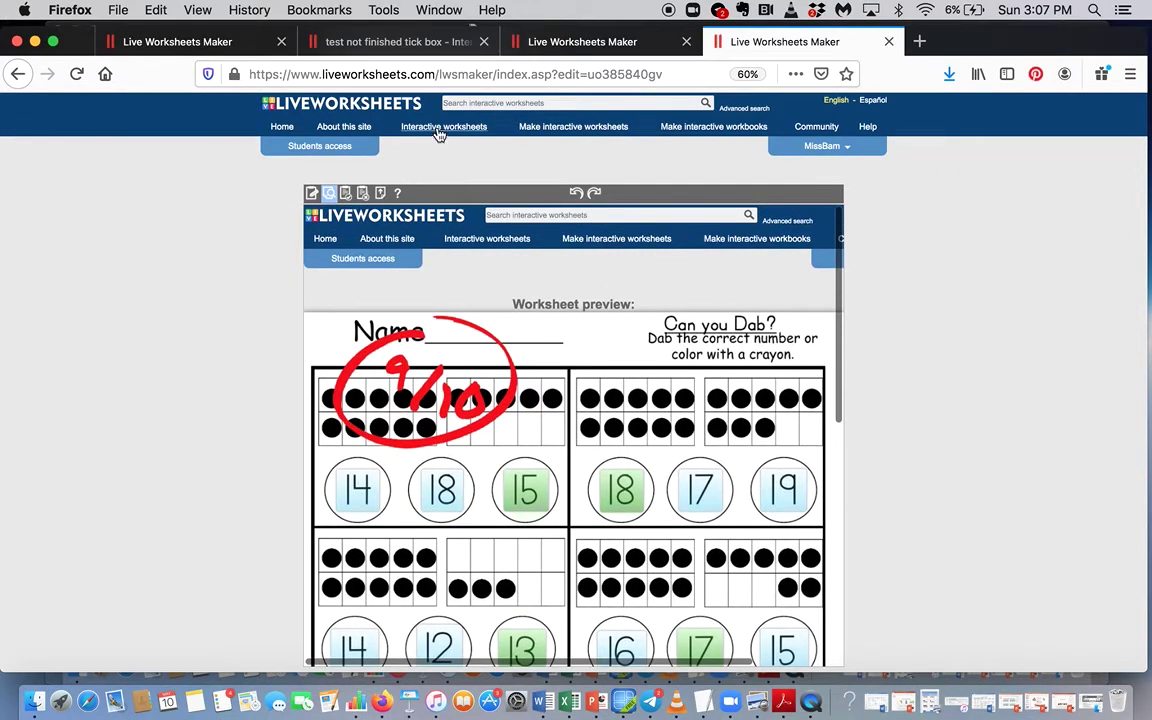
Open the site's collection of English interactive worksheets and browse the most popular ones
{"action": "left_click", "coordinate": [438, 133]}
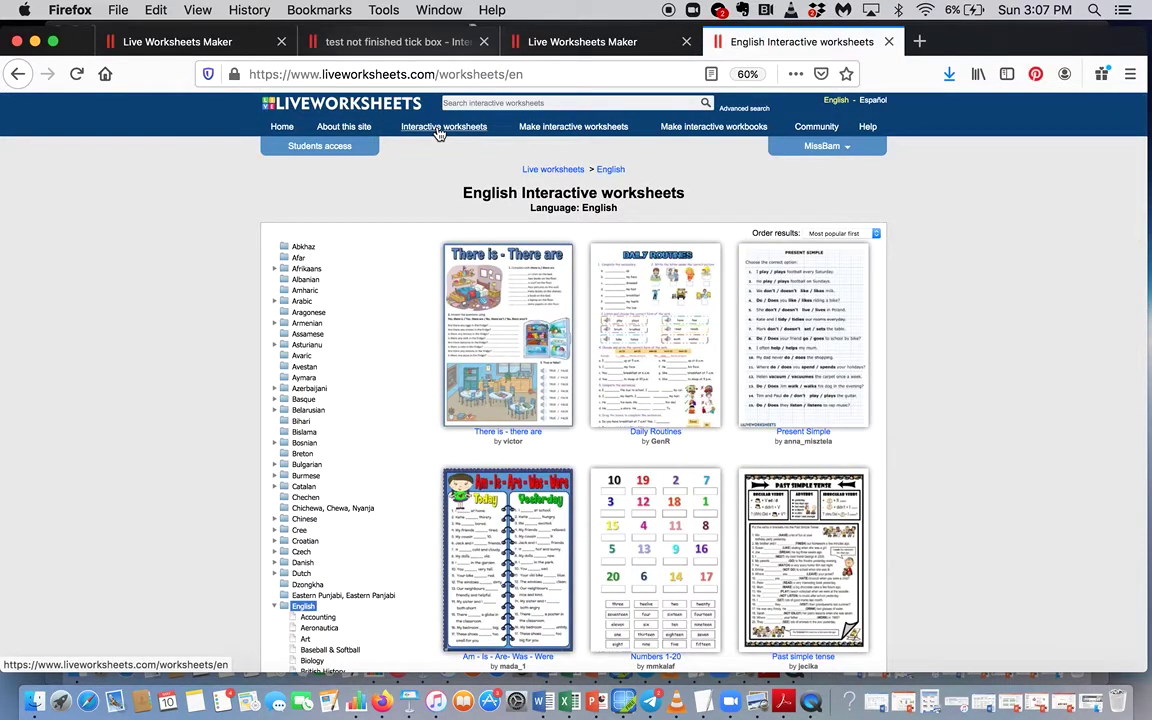
{"action": "scroll", "coordinate": [438, 133], "scroll_direction": "down", "scroll_amount": 5}
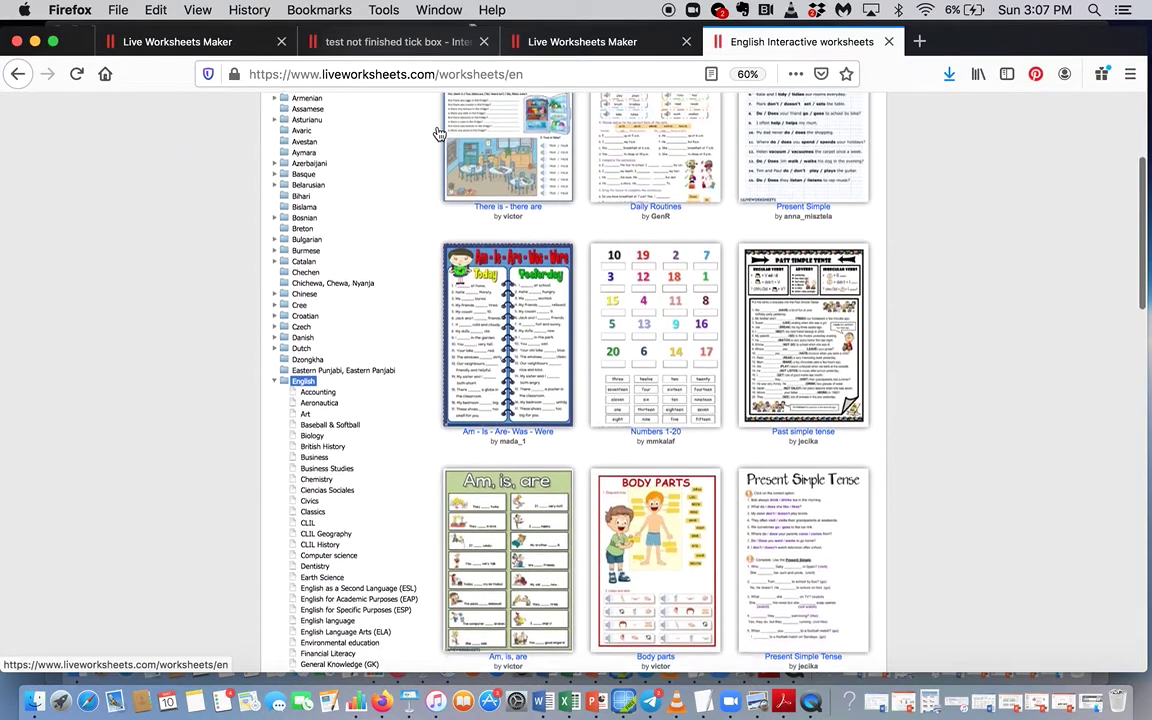
{"action": "scroll", "coordinate": [438, 133], "scroll_direction": "up", "scroll_amount": 1}
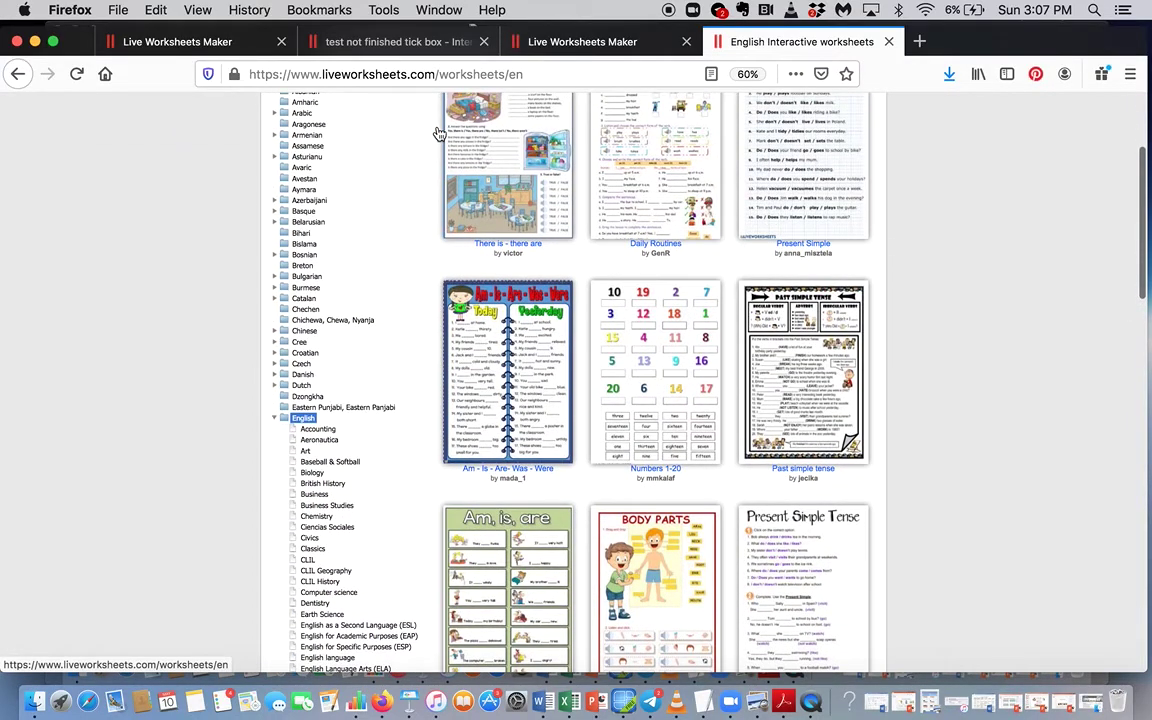
Find the Numbers 1-10 (listening) worksheet among the popular English worksheets, open it and look over its page
{"action": "scroll", "coordinate": [438, 133], "scroll_direction": "down", "scroll_amount": 15}
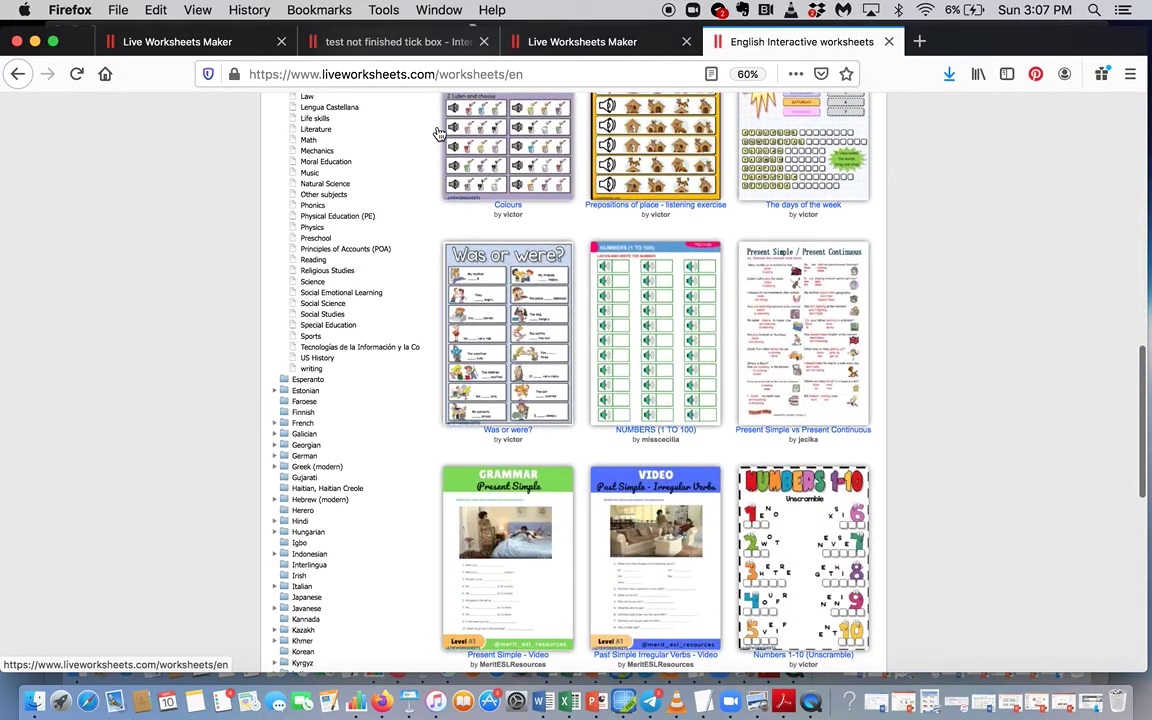
{"action": "scroll", "coordinate": [438, 133], "scroll_direction": "down", "scroll_amount": 5}
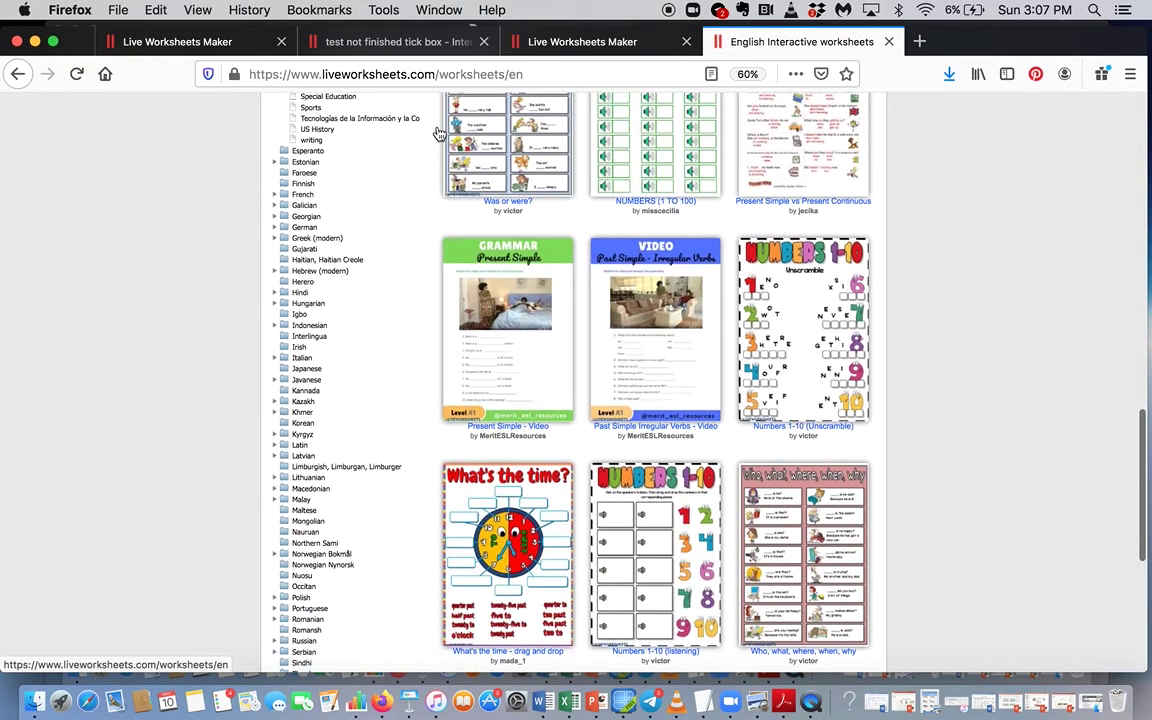
{"action": "scroll", "coordinate": [438, 133], "scroll_direction": "down", "scroll_amount": 3}
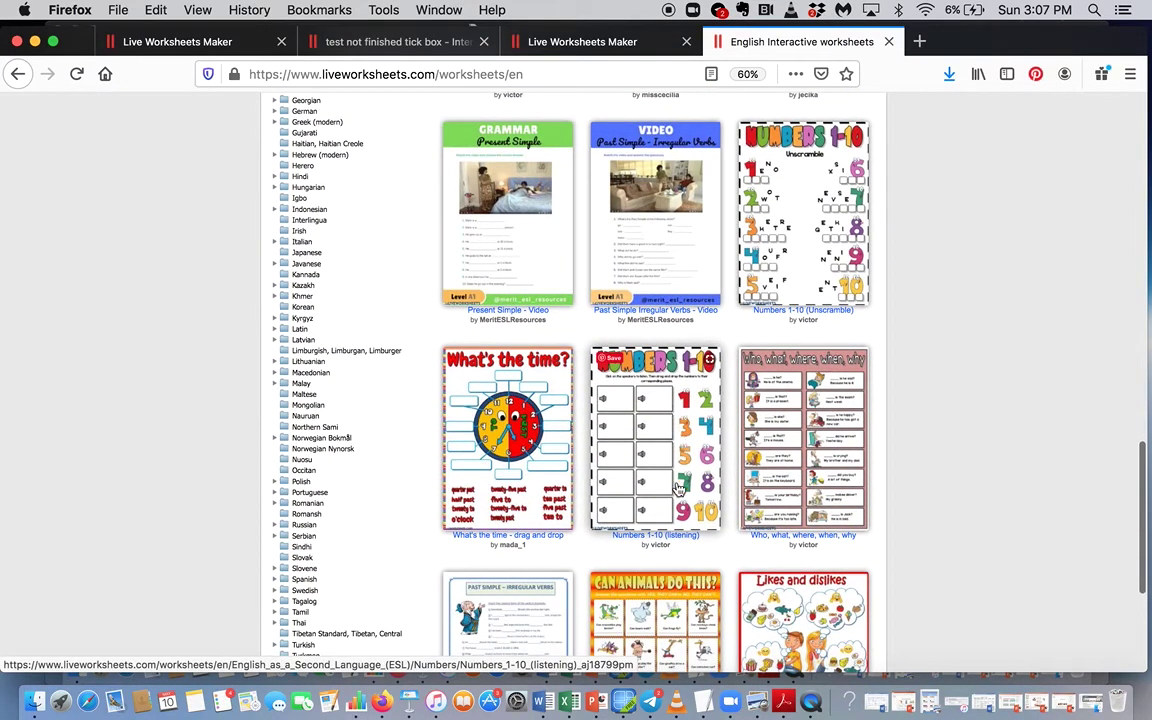
{"action": "left_click", "coordinate": [677, 505]}
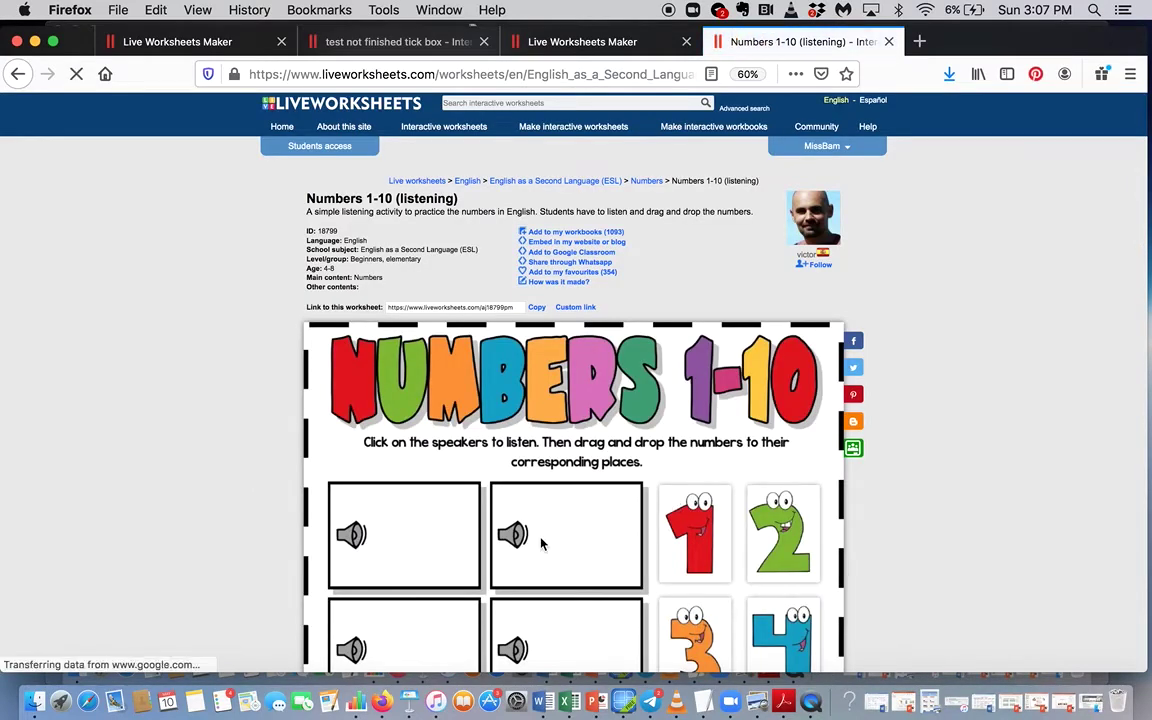
{"action": "scroll", "coordinate": [545, 488], "scroll_direction": "down", "scroll_amount": 2}
{"action": "scroll", "coordinate": [545, 488], "scroll_direction": "up", "scroll_amount": 2}
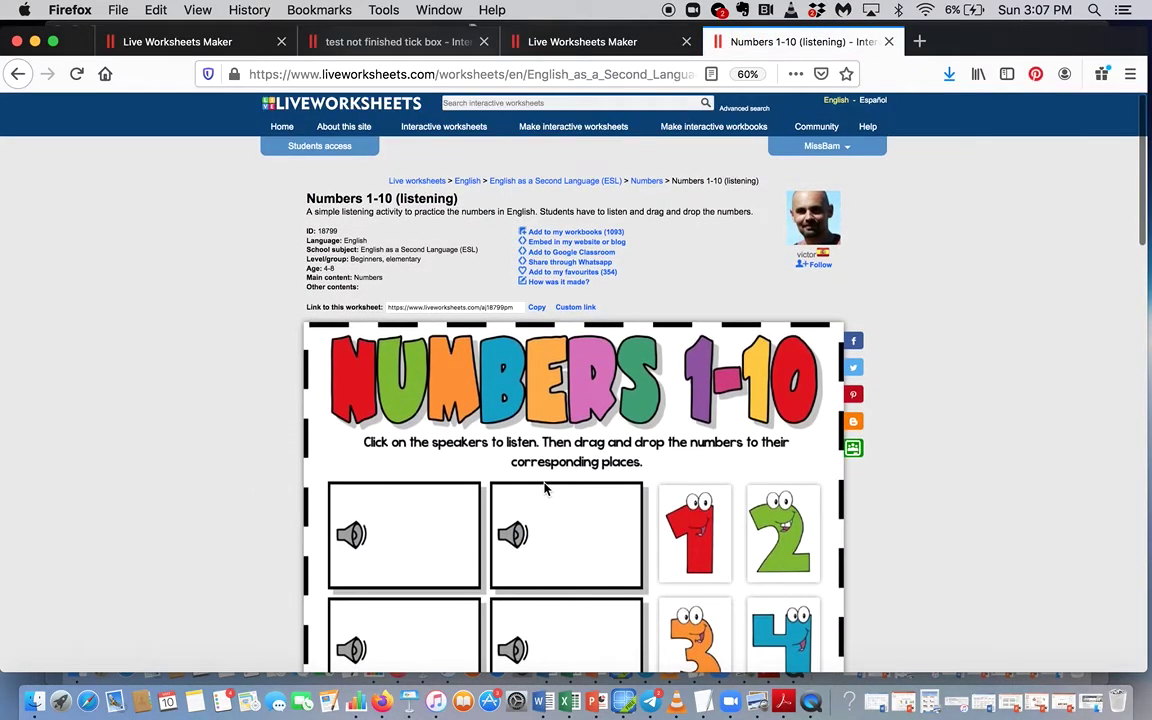
Open the worksheet's "How was it made?" view and examine the drag, drop and listen commands on the number pictures and boxes
{"action": "left_click", "coordinate": [559, 283]}
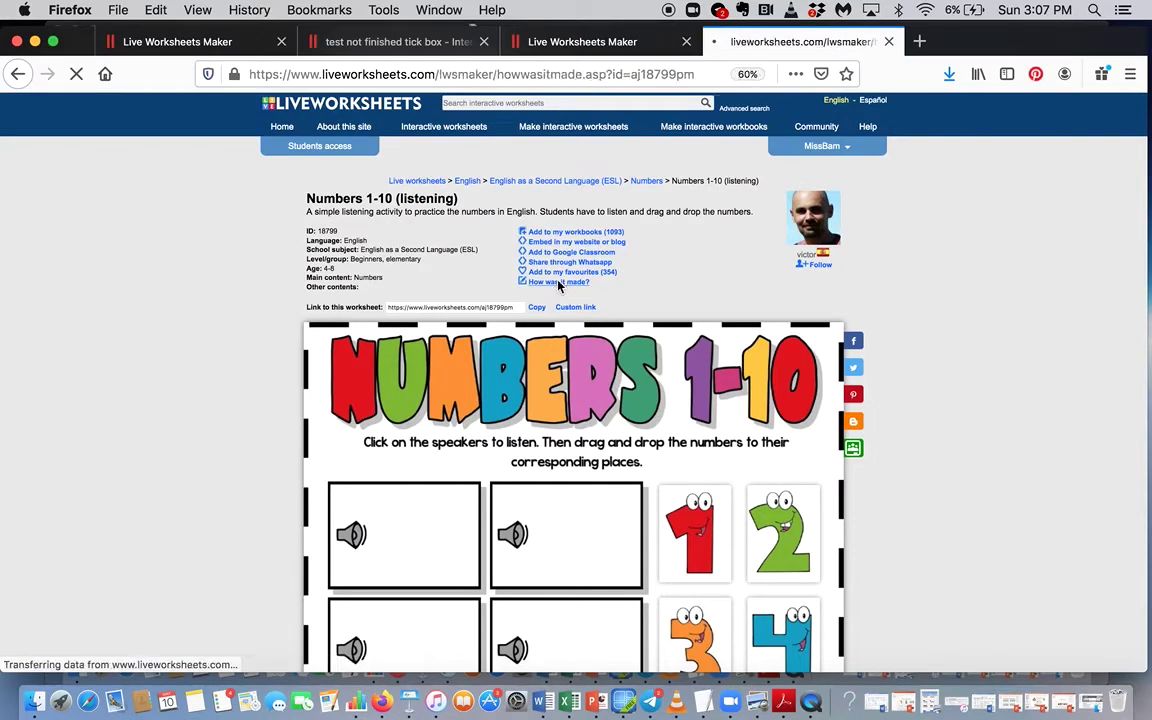
{"action": "scroll", "coordinate": [559, 287], "scroll_direction": "down", "scroll_amount": 2}
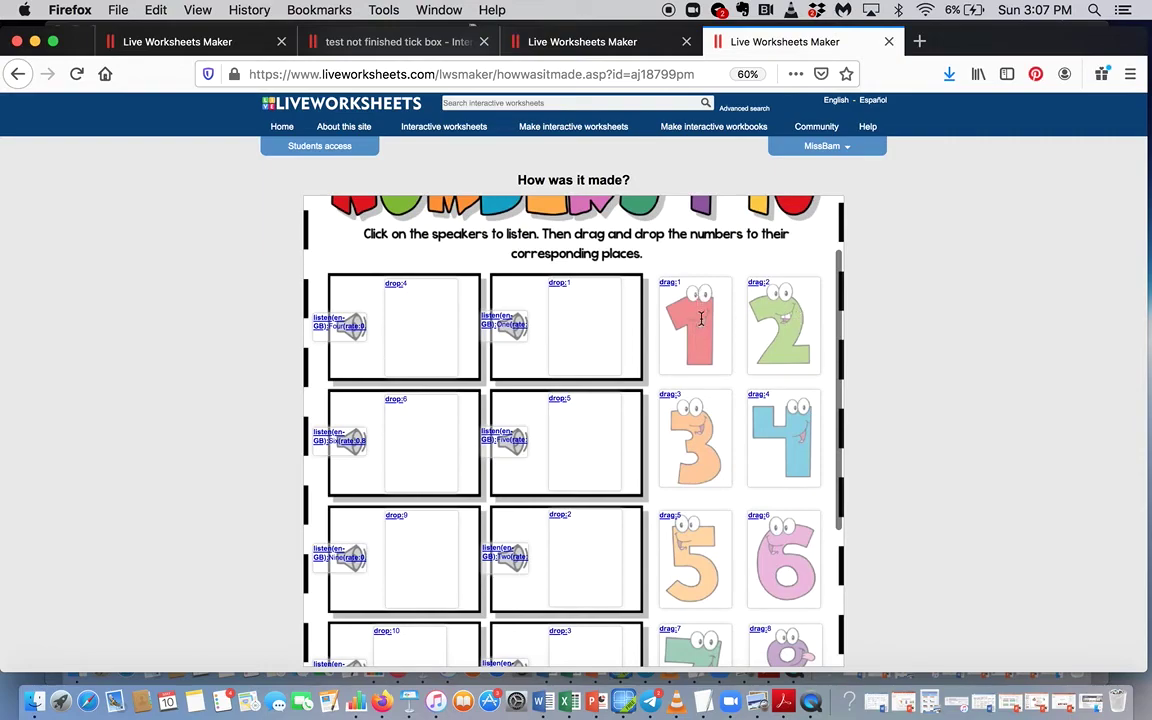
{"action": "left_click_drag", "start_coordinate": [701, 318], "coordinate": [578, 315]}
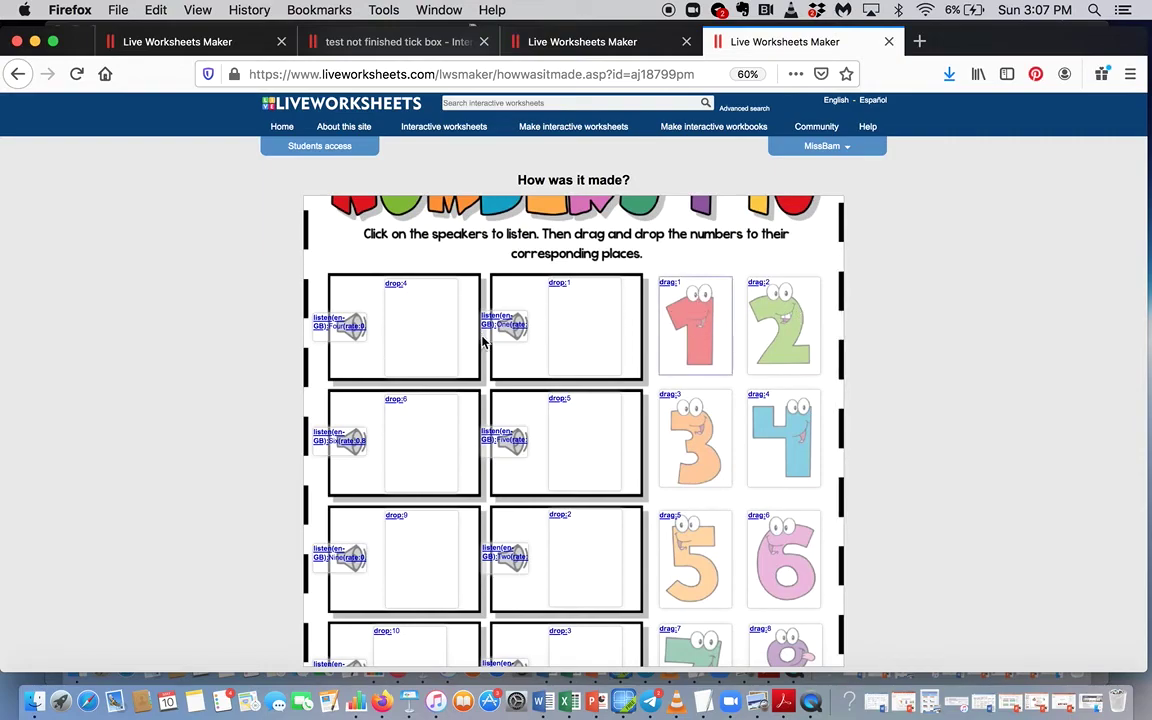